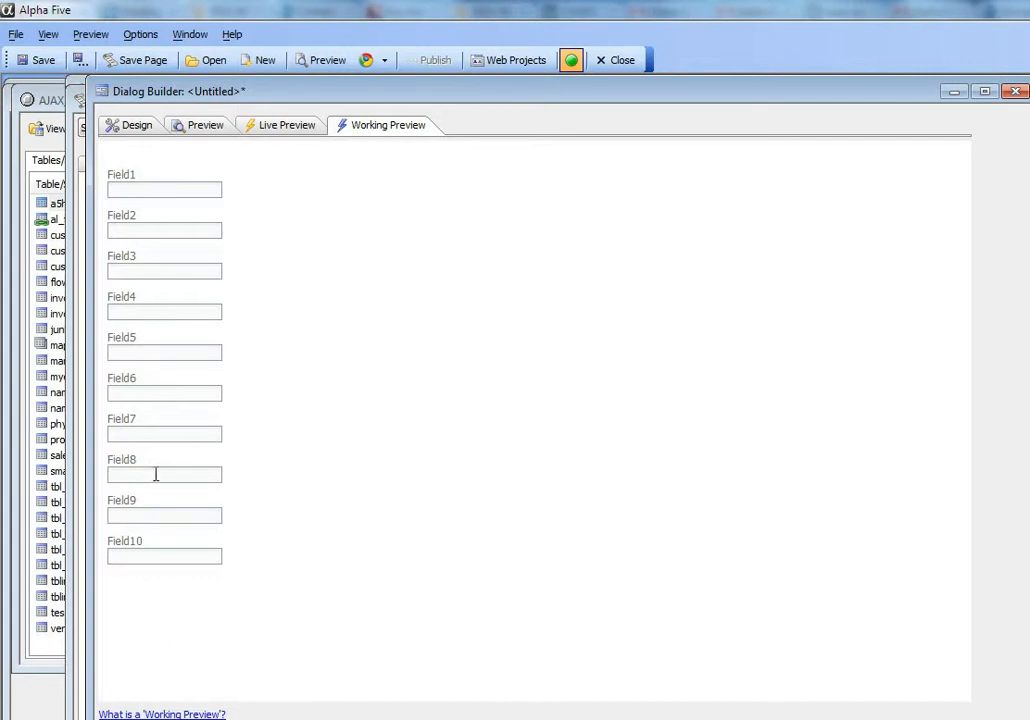
- Return to the design and wrap Field1 through Field5 in a container, including its closing tag
left_click(132, 127)
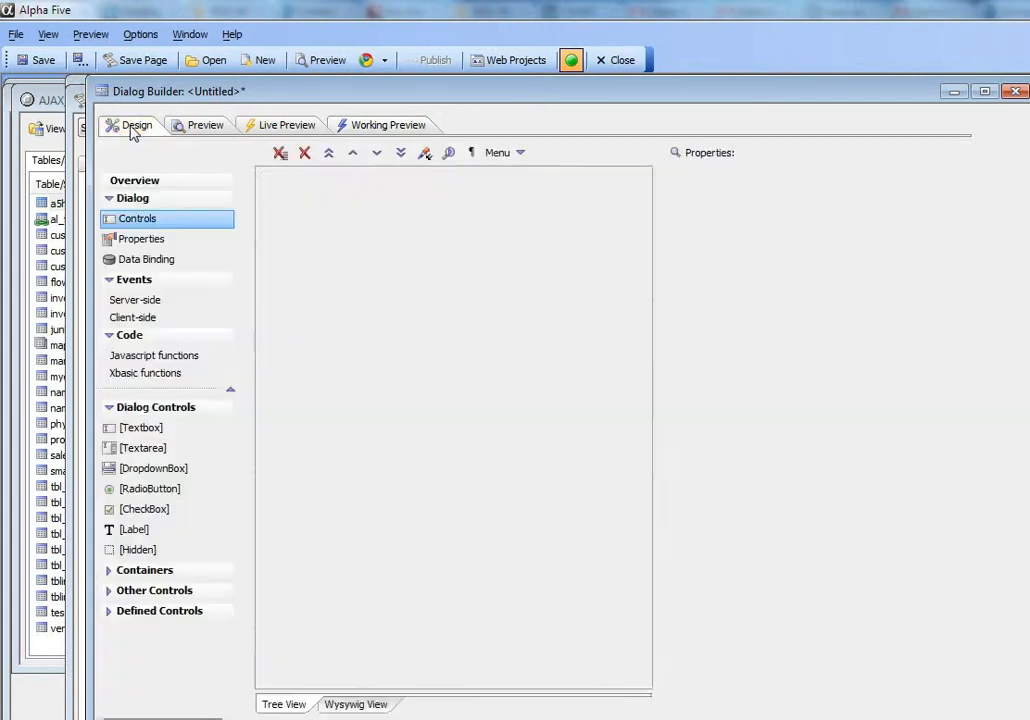
left_click_drag(299, 176, 298, 235)
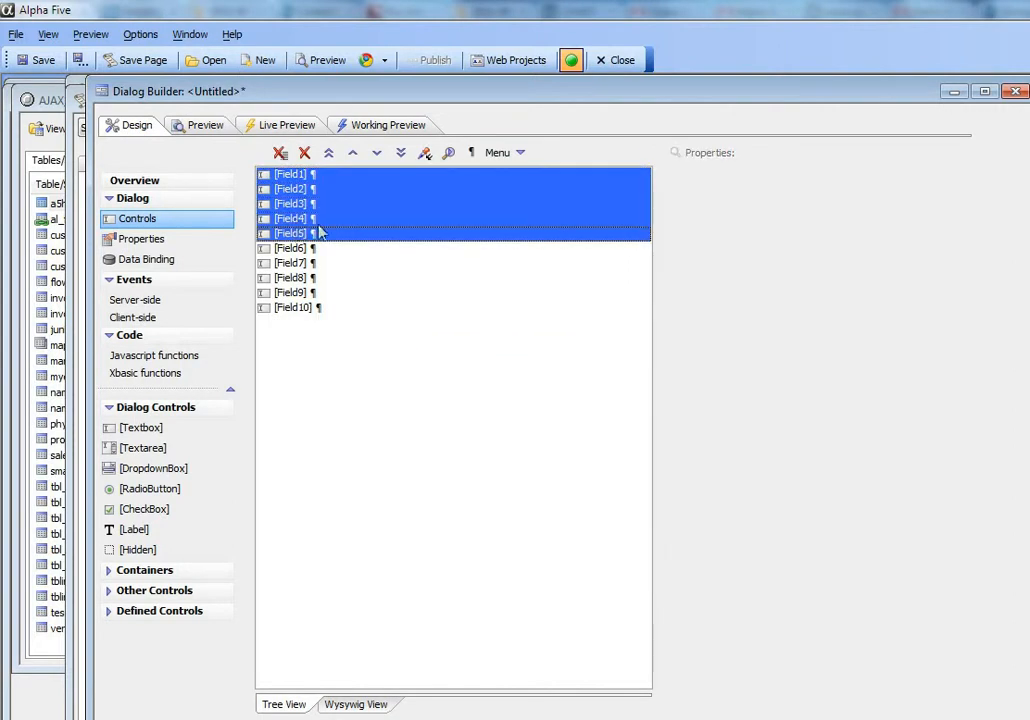
left_click(155, 578)
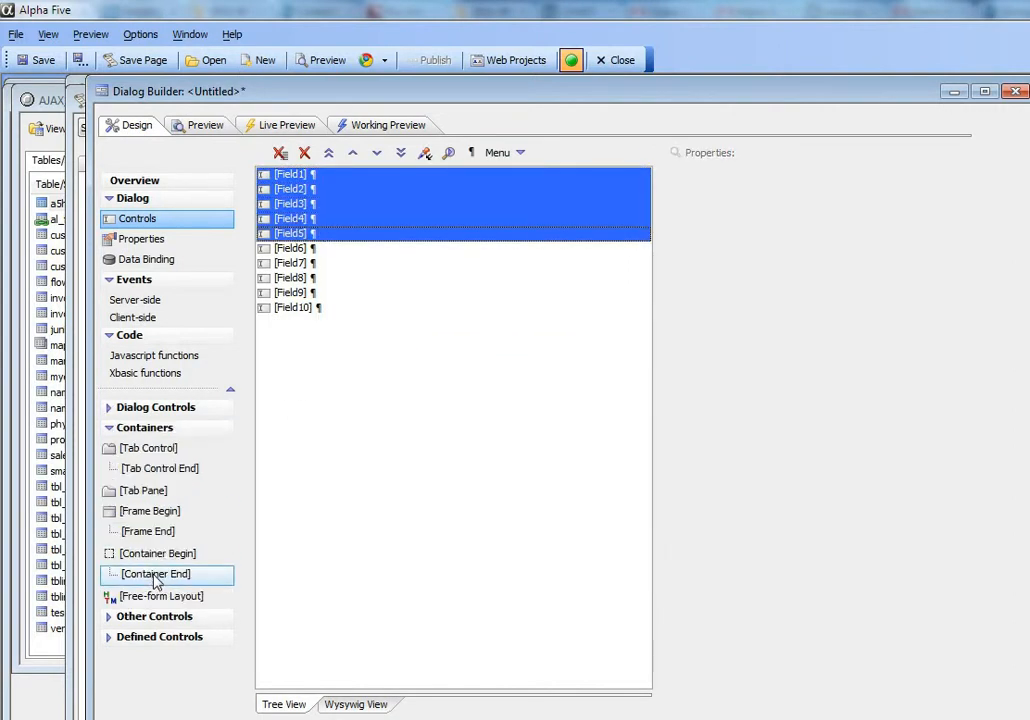
double_click(153, 556)
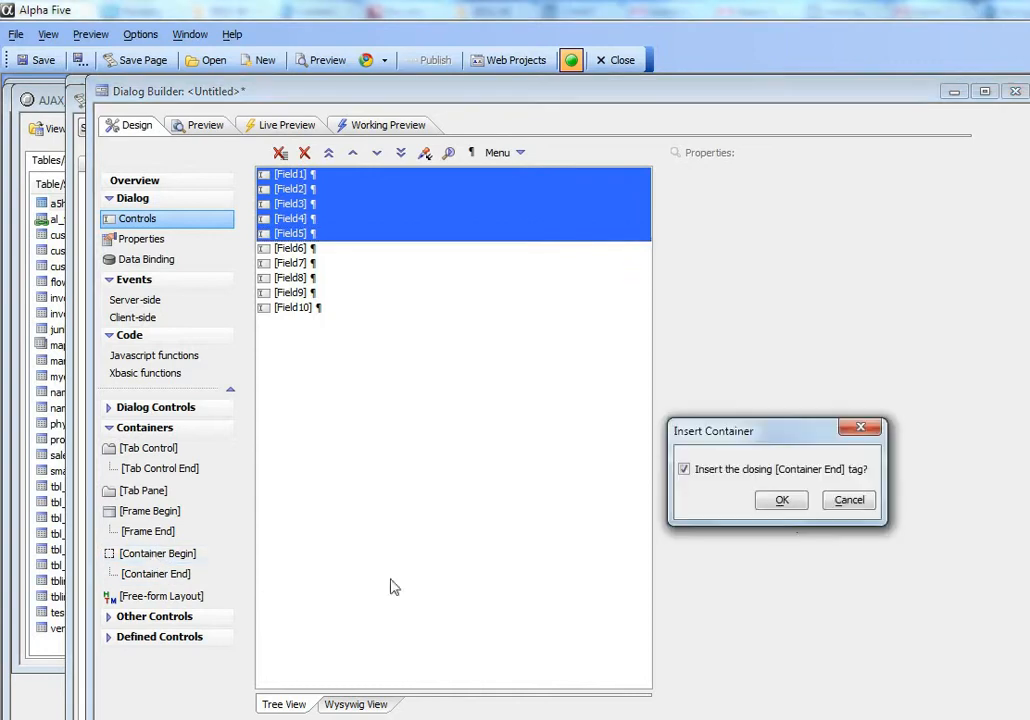
left_click(786, 502)
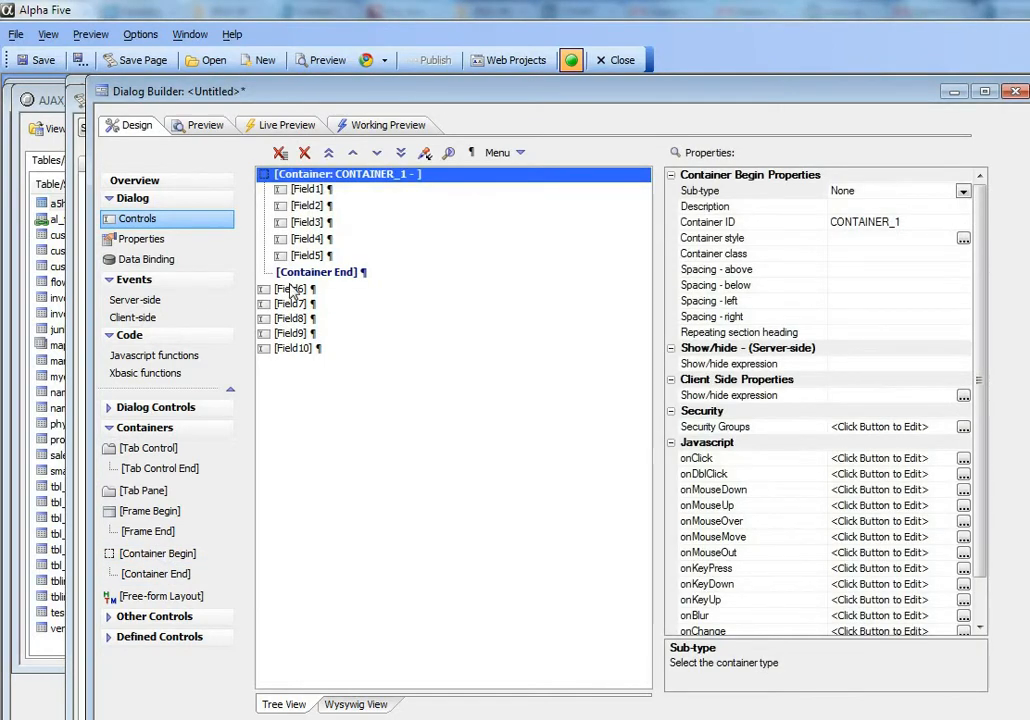
- Wrap Field6 through Field10 in a second container with its closing tag and check the layout in Working Preview
left_click_drag(285, 289, 292, 349)
double_click(160, 556)
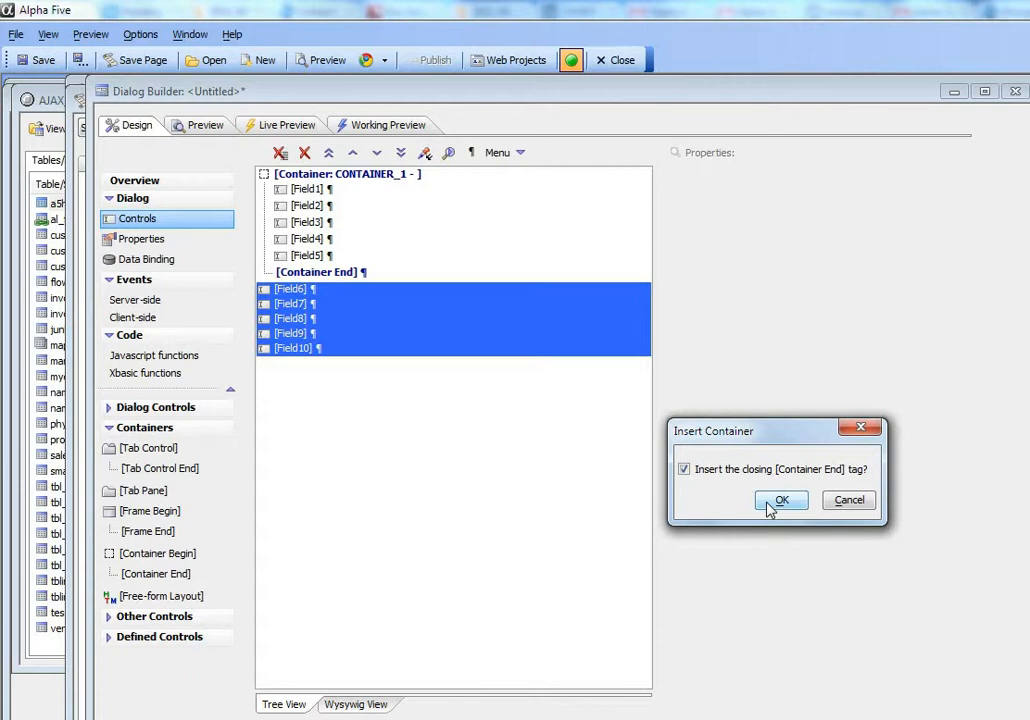
left_click(771, 504)
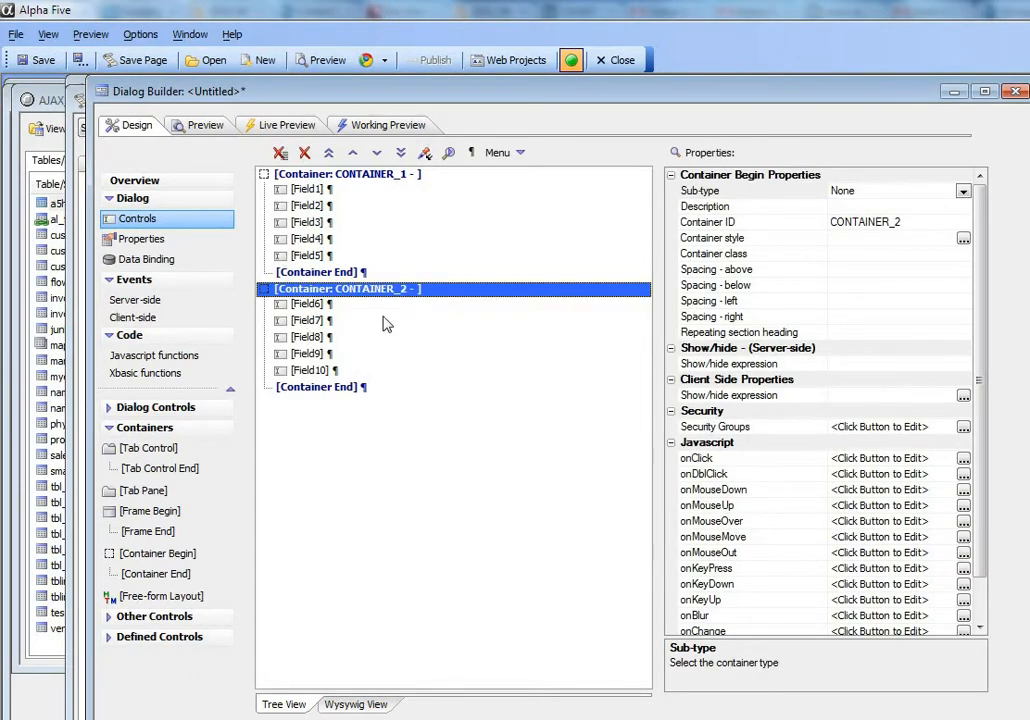
left_click(385, 128)
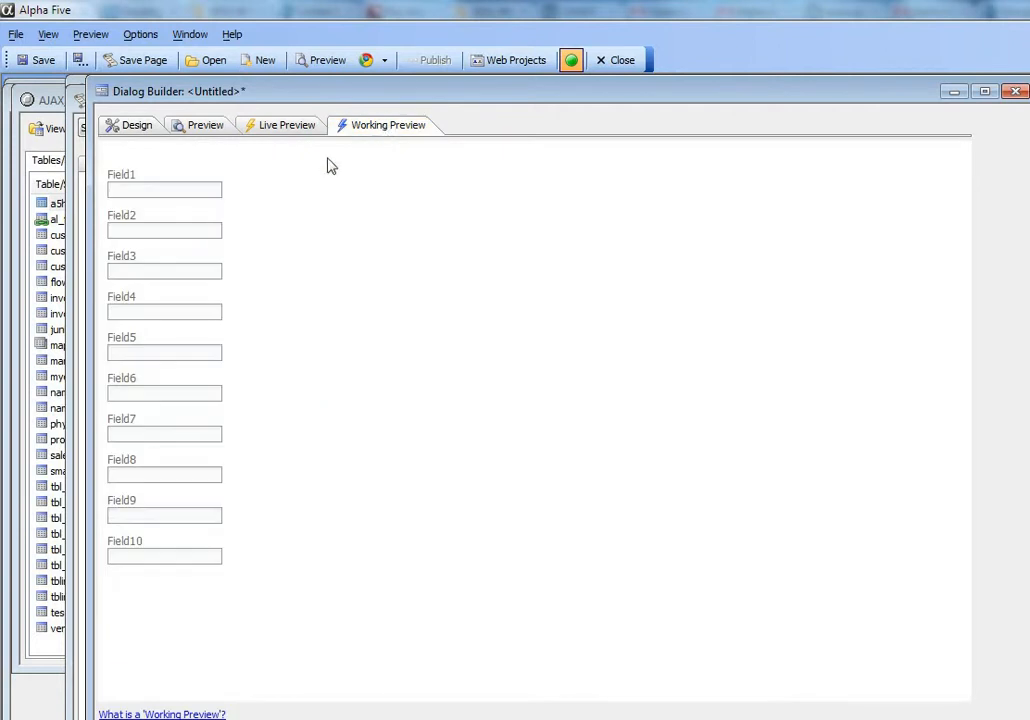
- Remove the line break after the end of the first container and check the layout in Working Preview
left_click(130, 130)
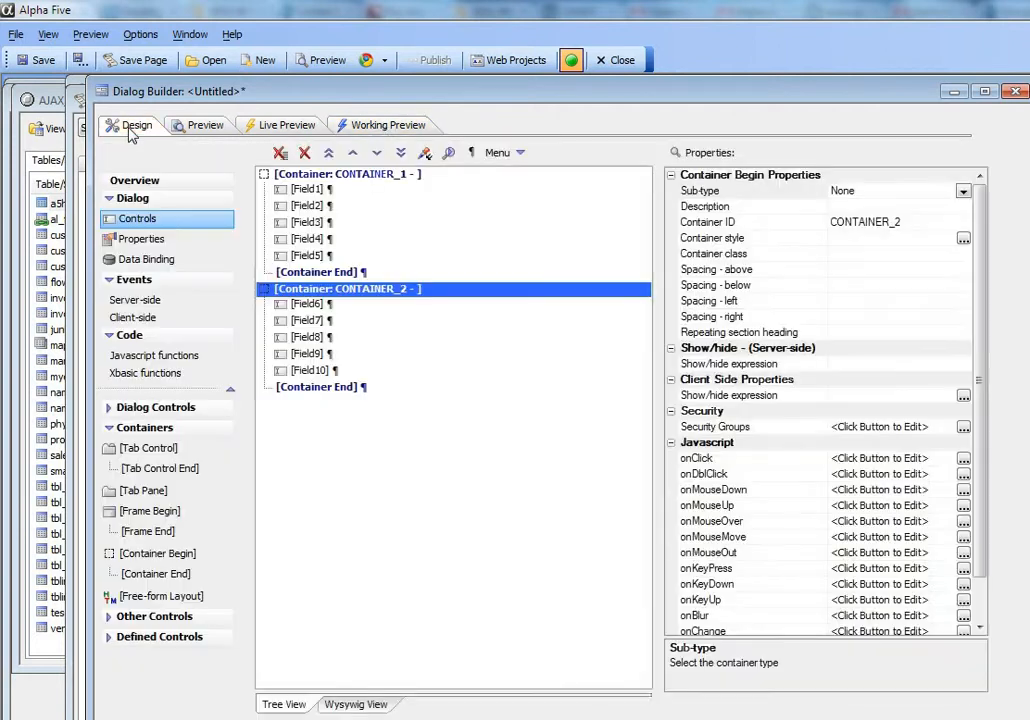
left_click(334, 272)
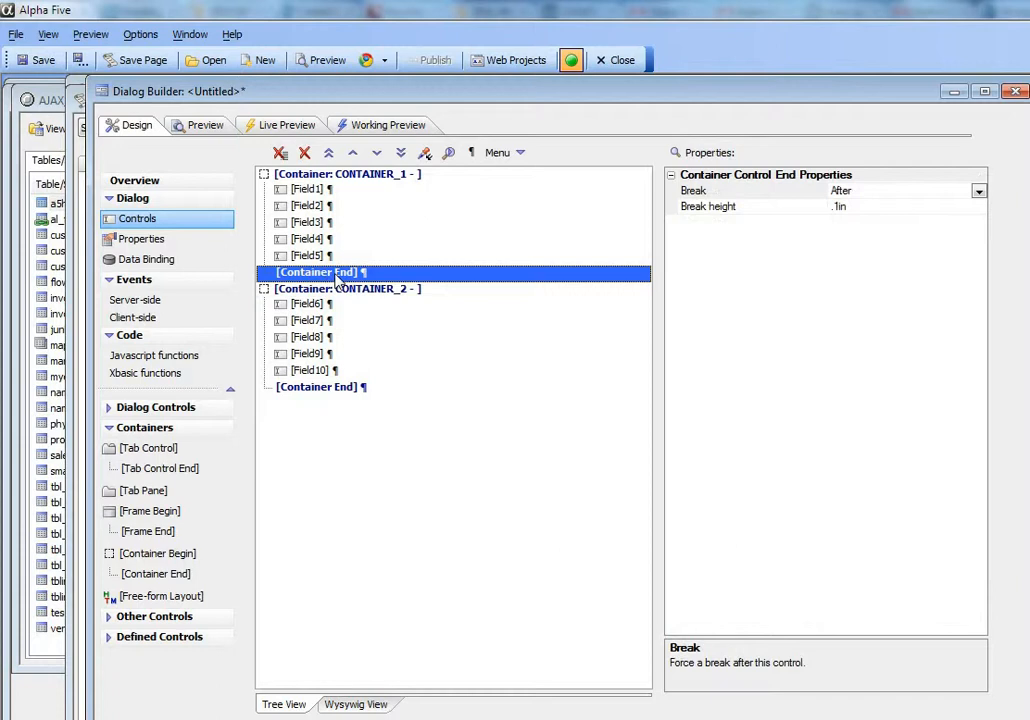
left_click(471, 152)
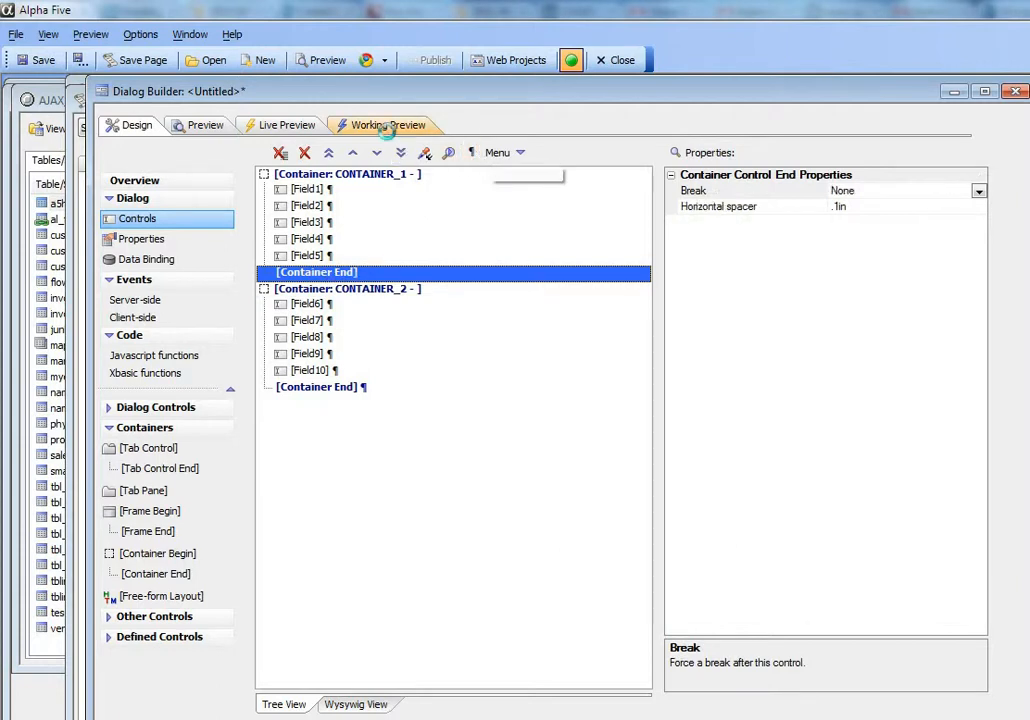
left_click(388, 125)
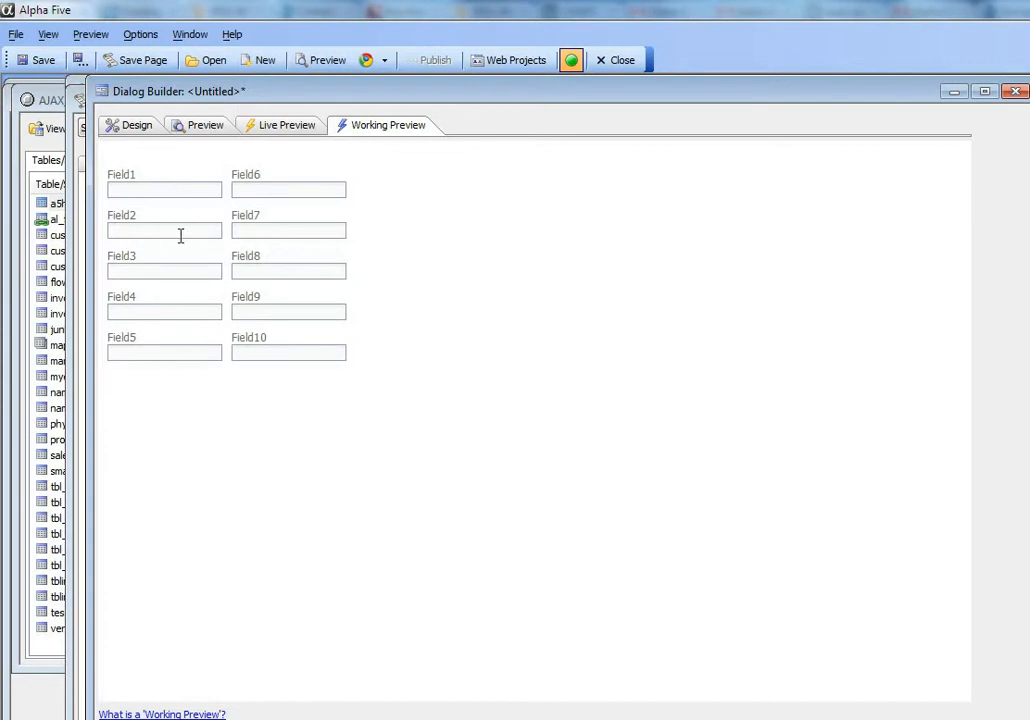
- Wrap the whole first container, from its begin to its end tag, in a frame labelled Left
left_click(134, 136)
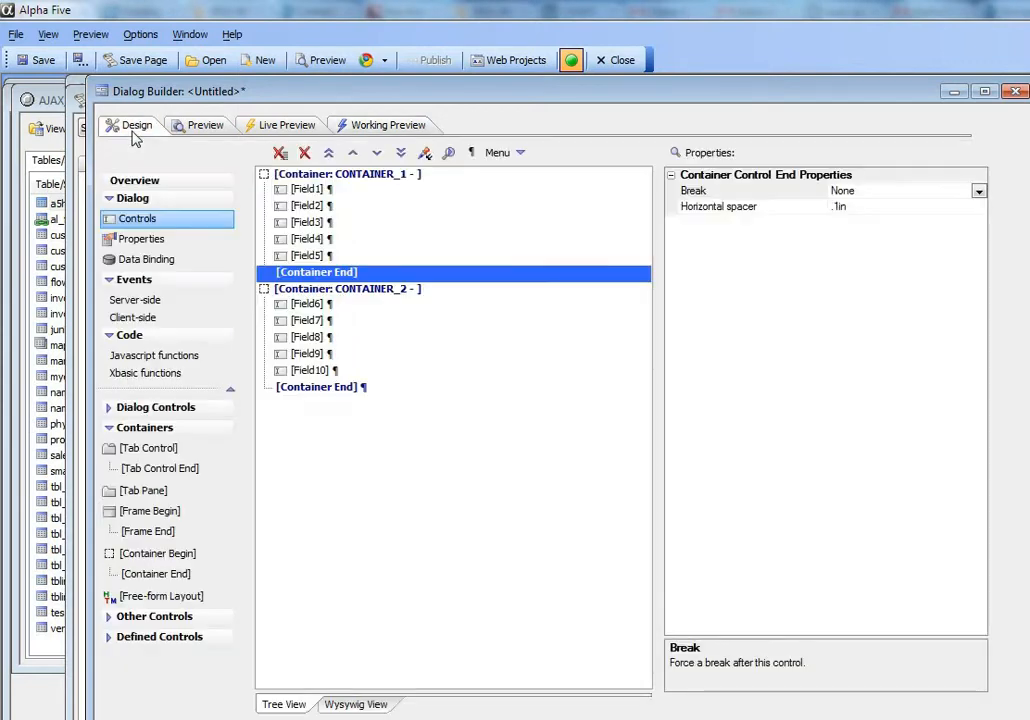
left_click(326, 178, "shift")
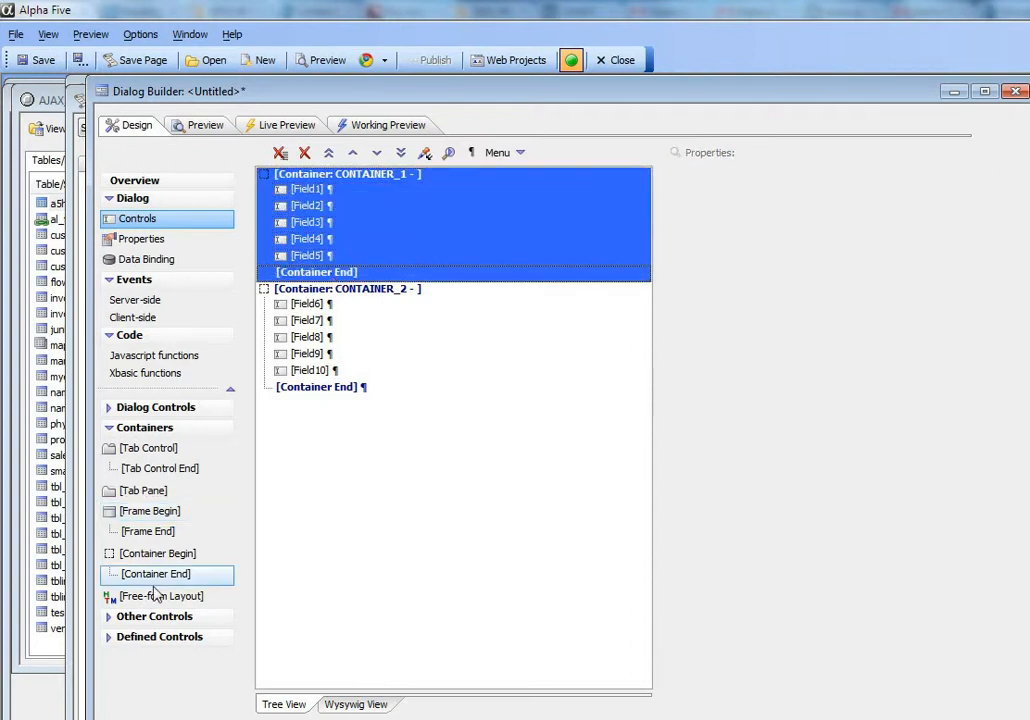
double_click(165, 516)
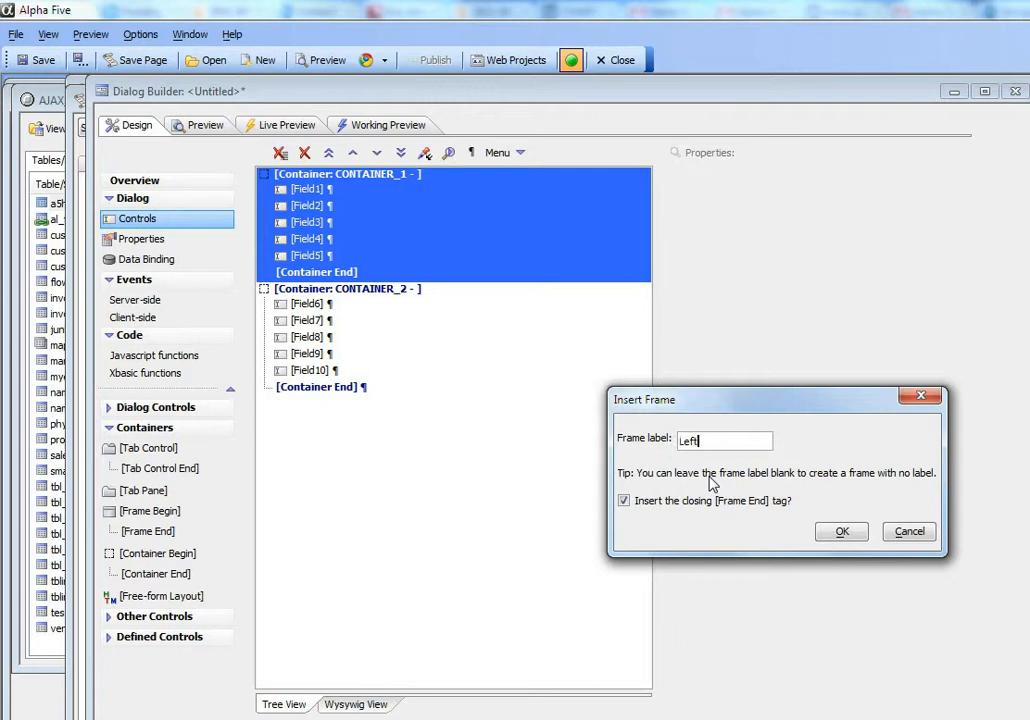
left_click(842, 532)
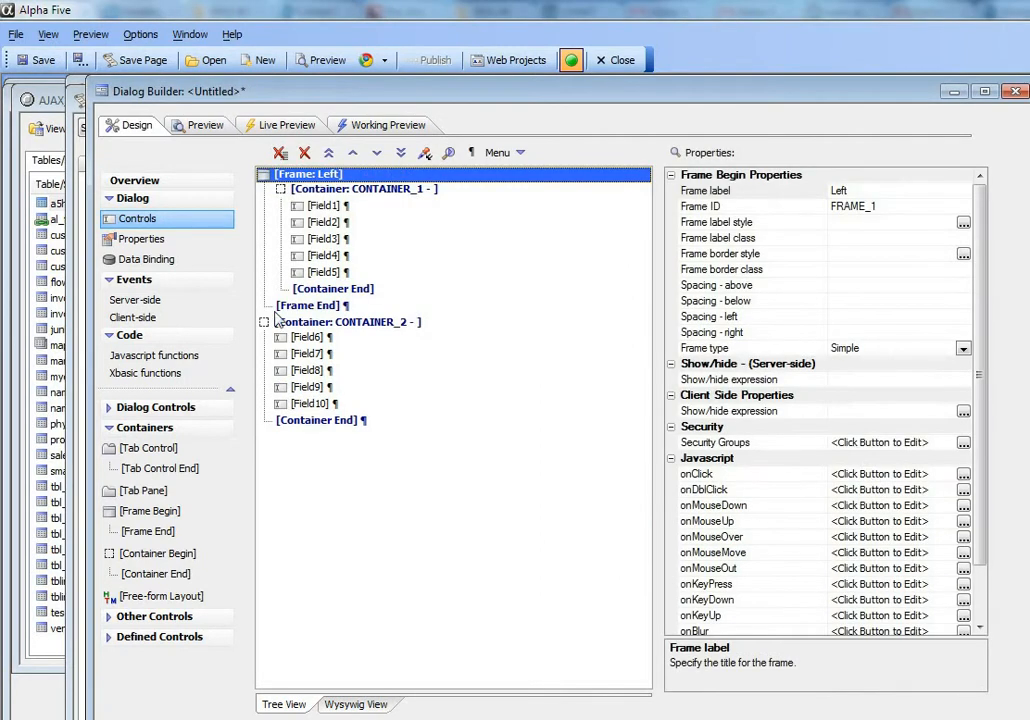
- Wrap the whole second container in a frame labelled Right, including its closing tag, and run the Working Preview
left_click_drag(323, 324, 340, 428)
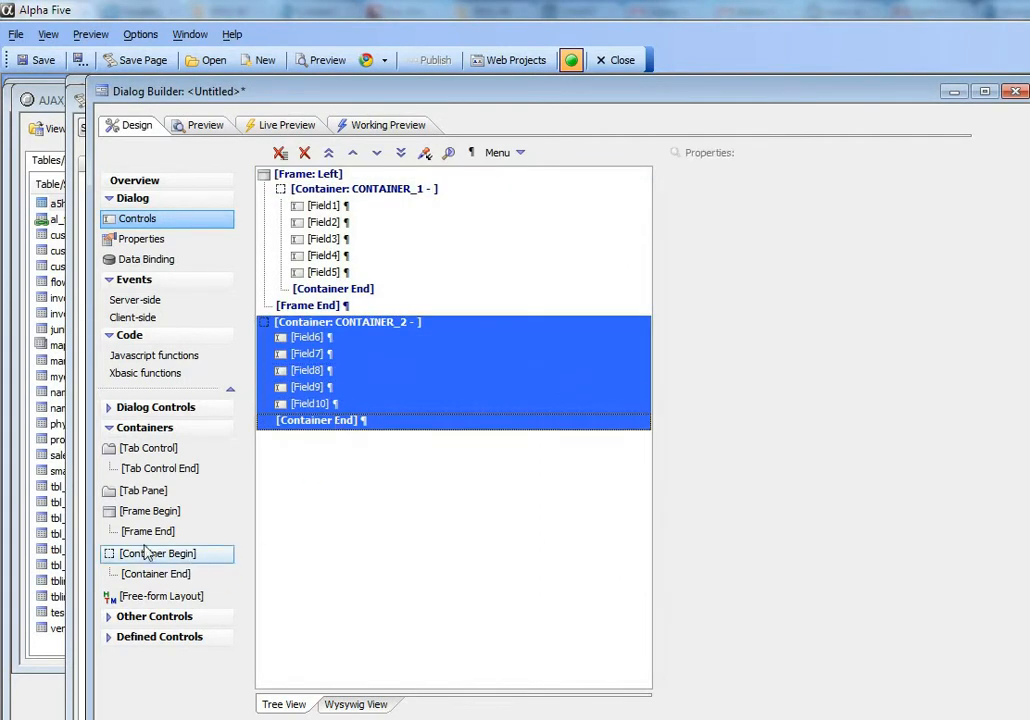
double_click(188, 512)
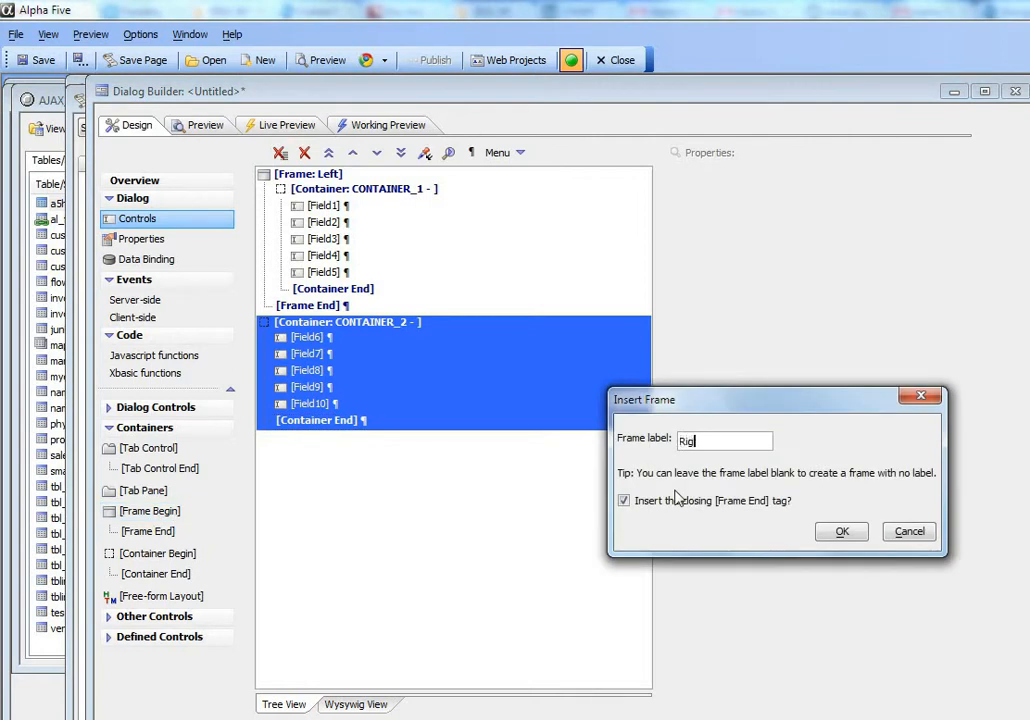
type("Right")
left_click(842, 531)
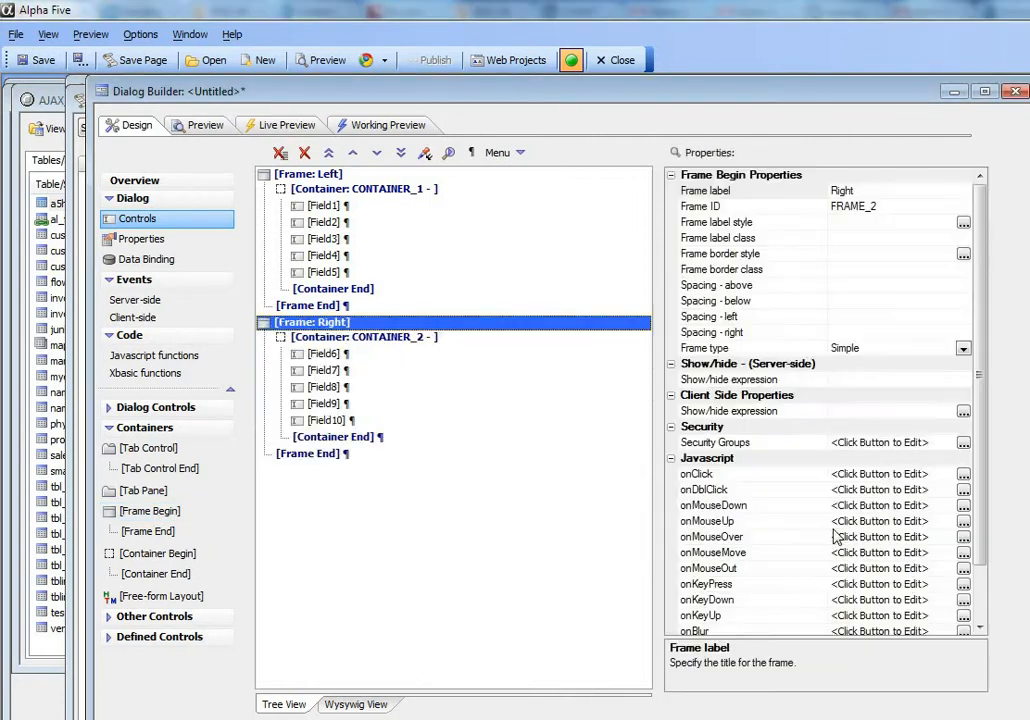
left_click(380, 130)
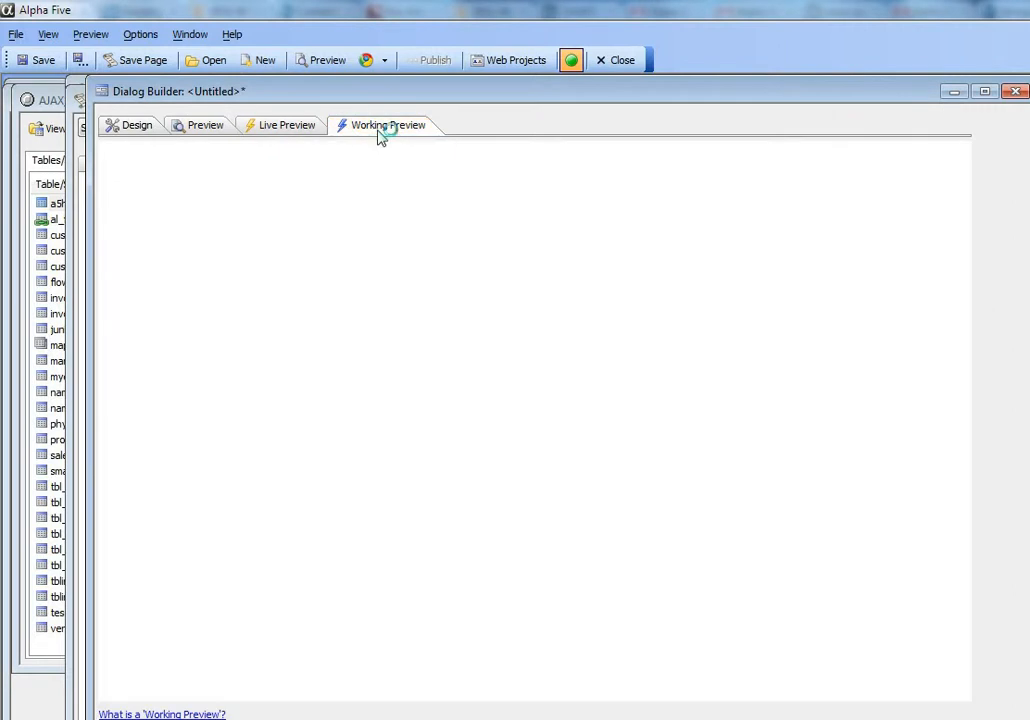
- Remove the line break after the end of the Left frame and check the layout in Working Preview
left_click(112, 126)
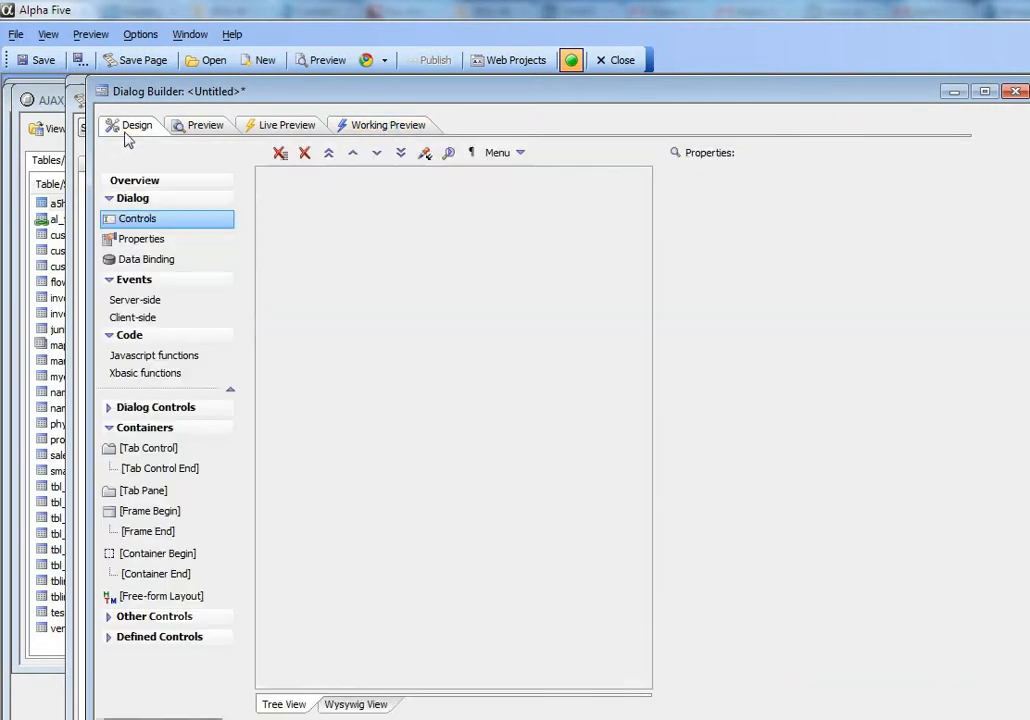
left_click(316, 308)
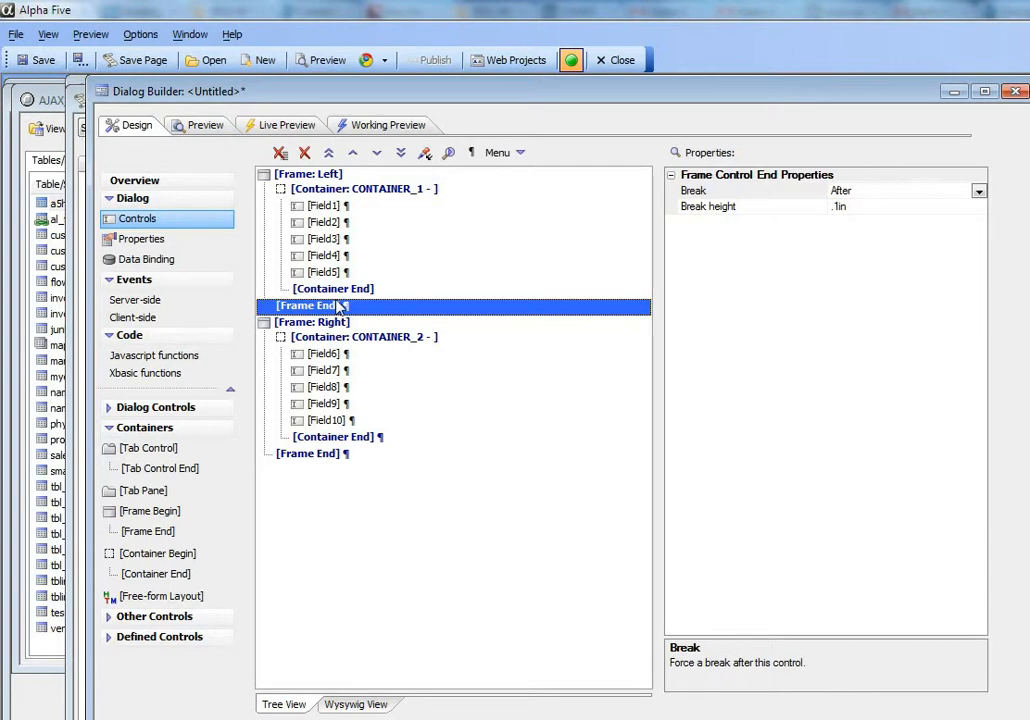
left_click(469, 155)
left_click(390, 128)
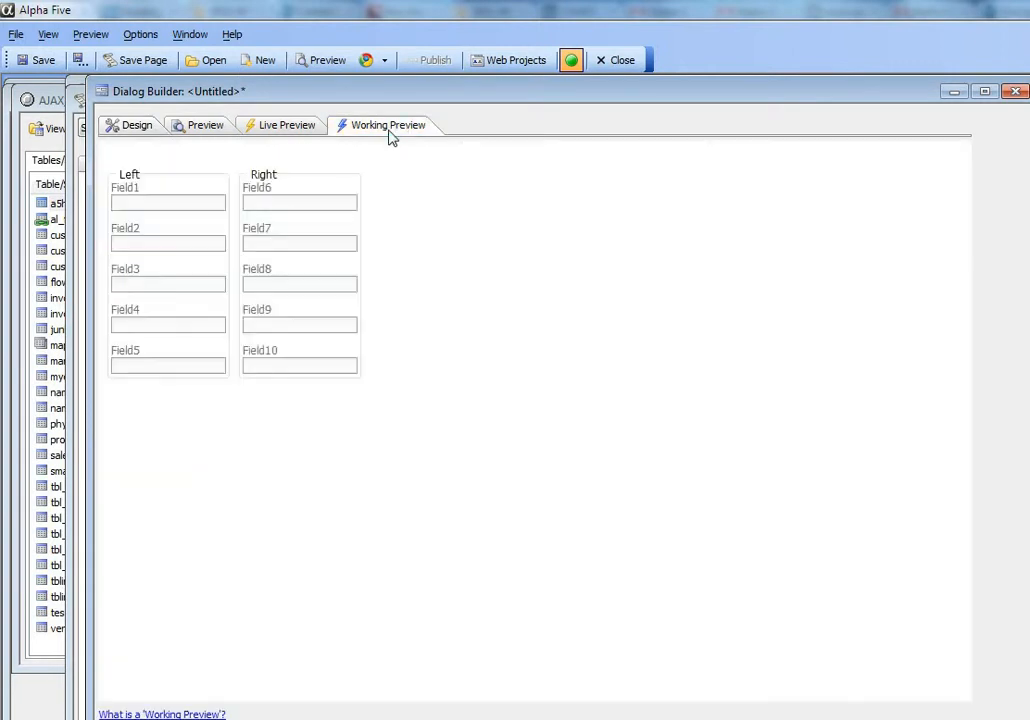
- Add five textboxes named Field11 to Field15 after the end of the Right frame and preview the dialog
left_click(128, 130)
left_click(300, 455)
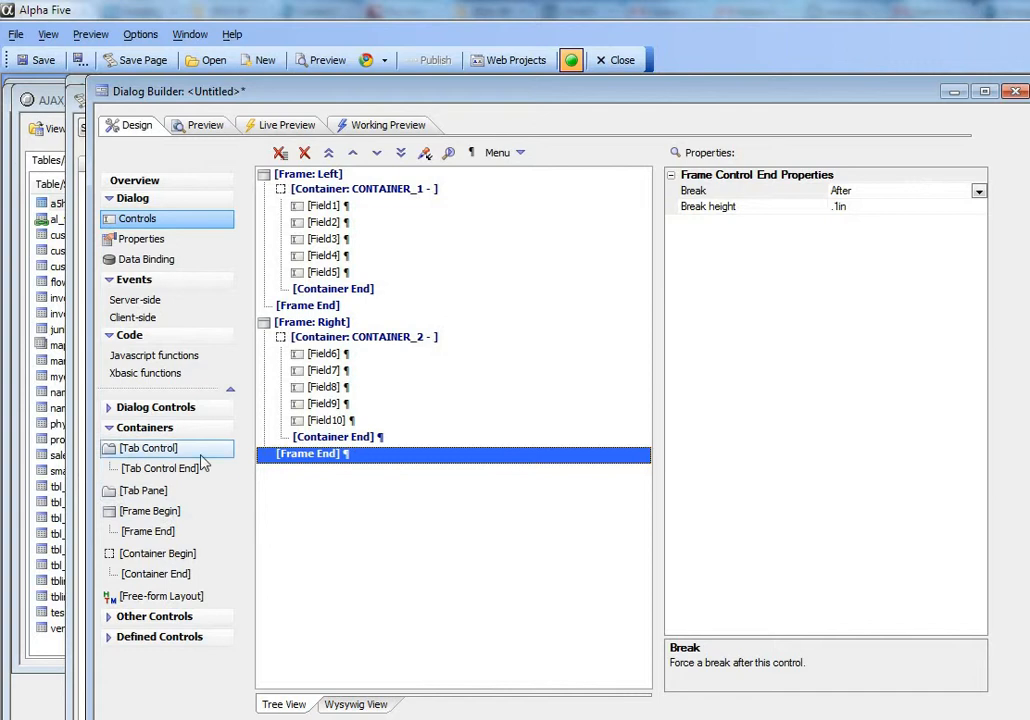
left_click(160, 409)
left_click(133, 428)
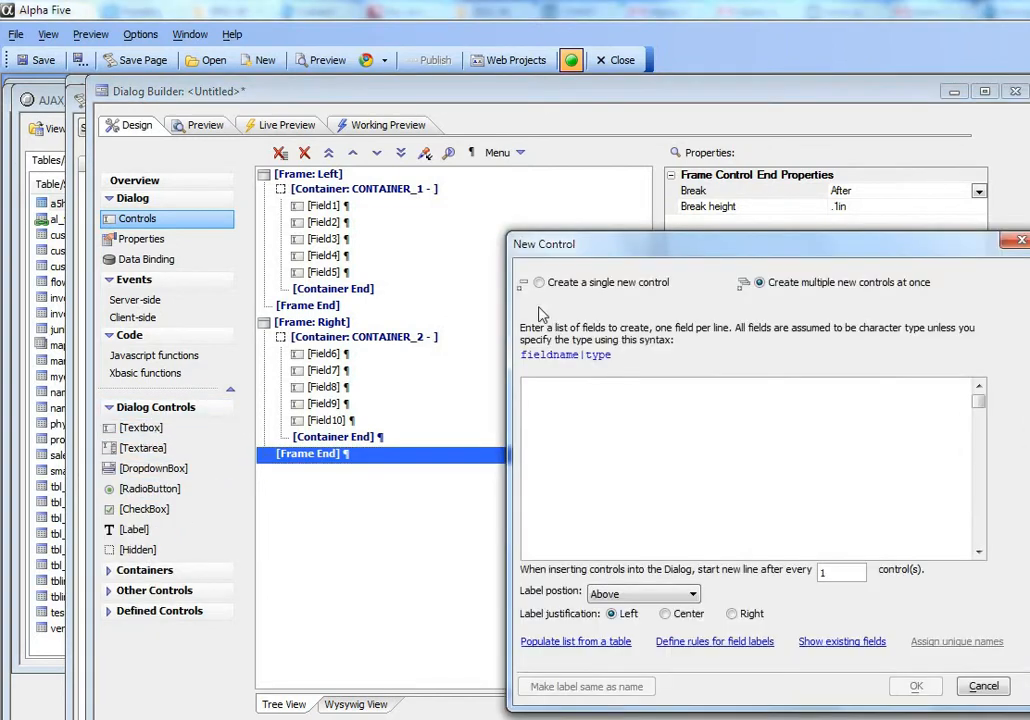
left_click_drag(670, 247, 513, 170)
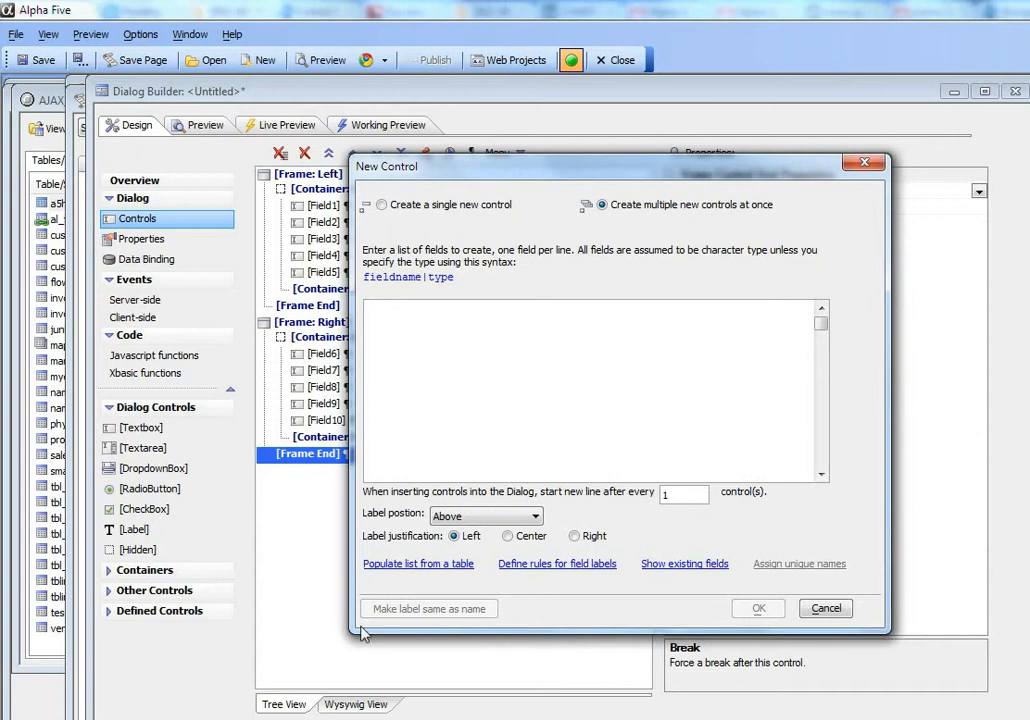
left_click(395, 319)
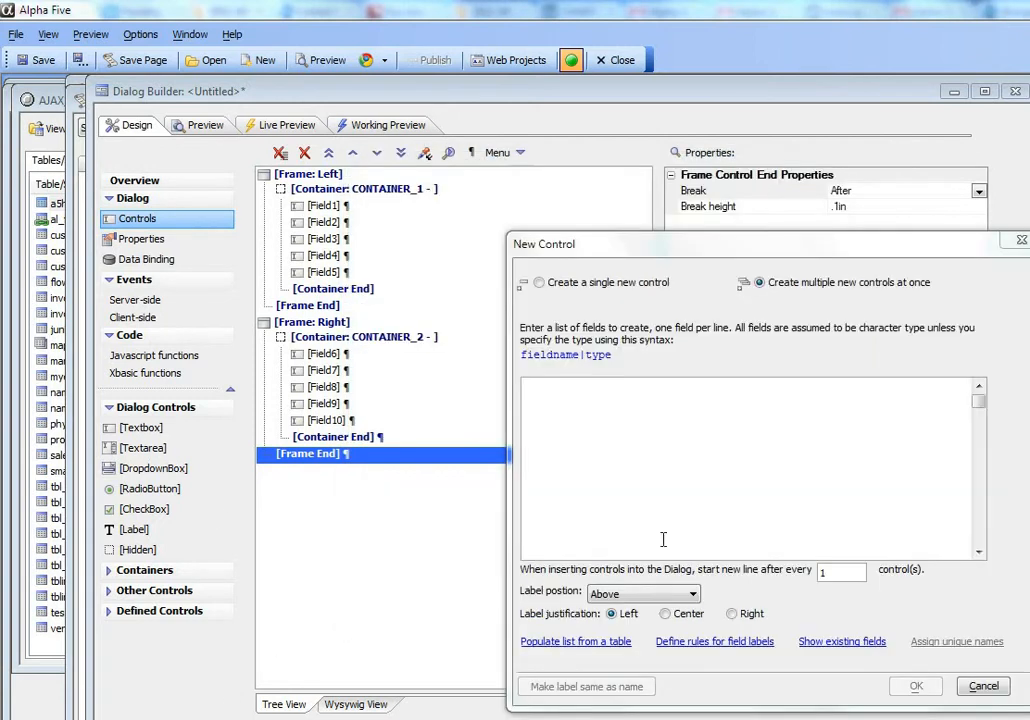
right_click(591, 449)
left_click(645, 501)
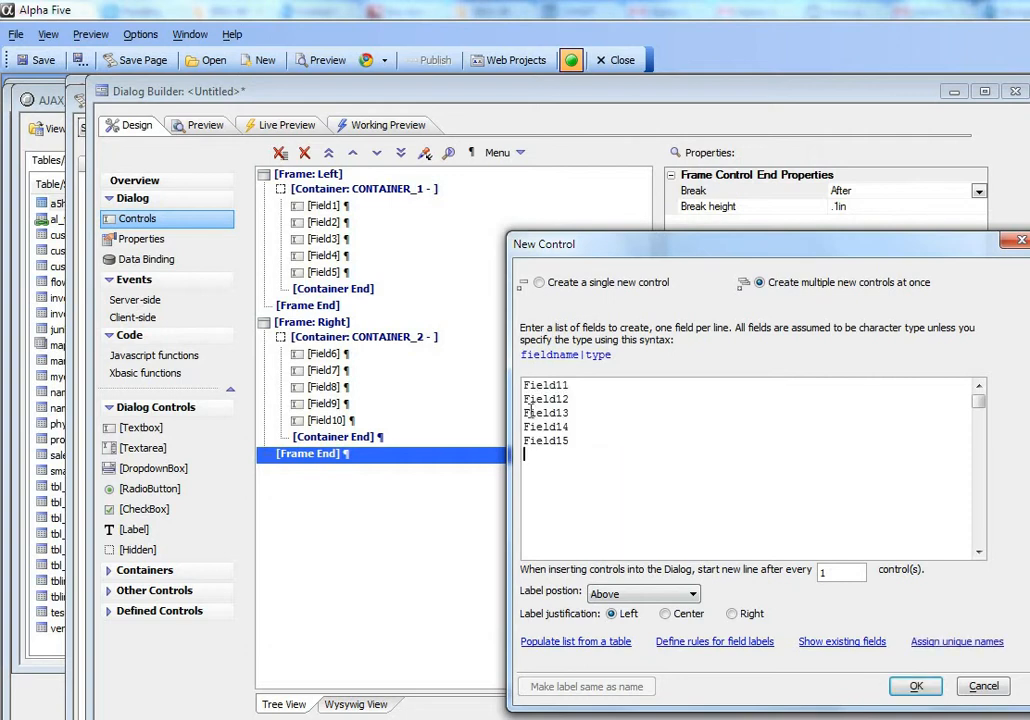
left_click(912, 687)
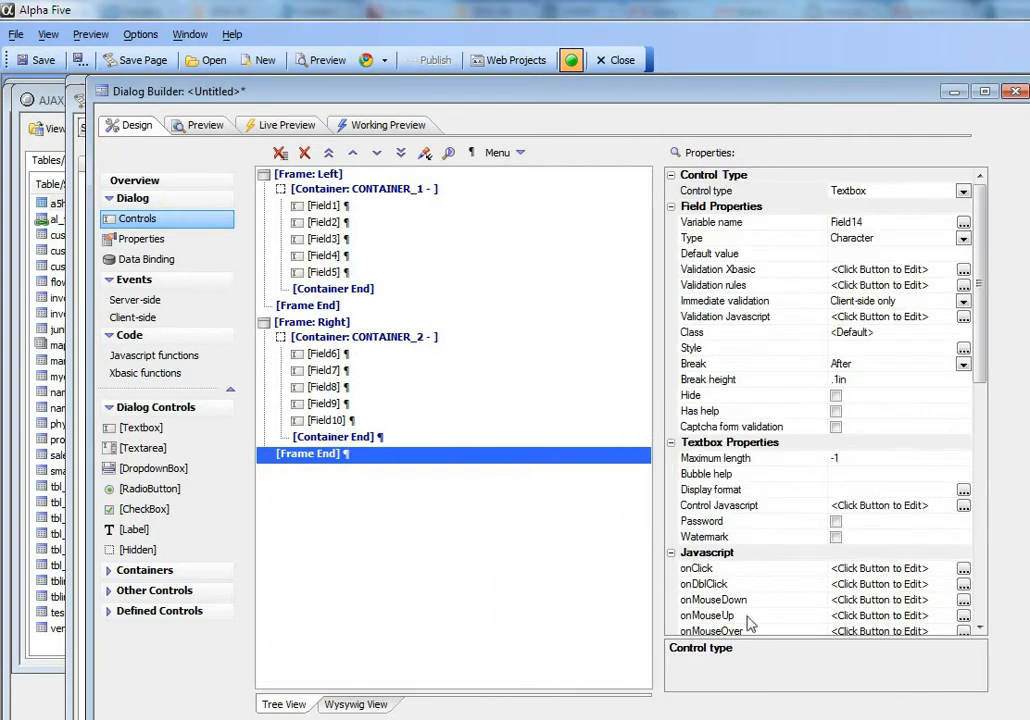
left_click(405, 125)
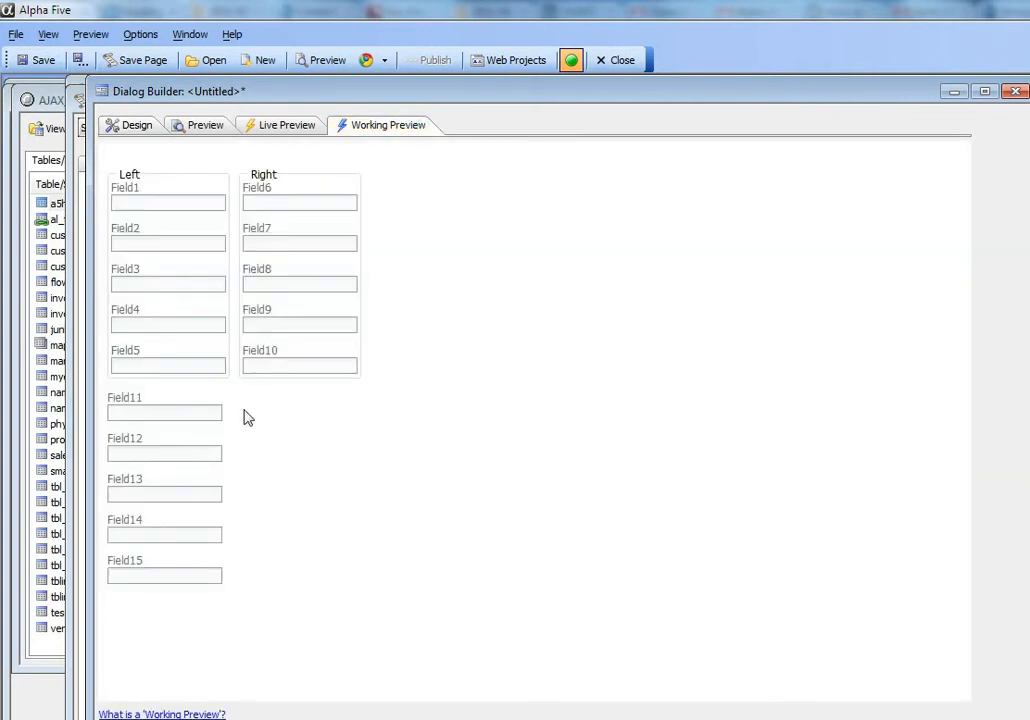
- Wrap Field11 through Field15 in a container with its closing tag and check the layout in Working Preview
left_click(140, 128)
left_click_drag(290, 478, 300, 535)
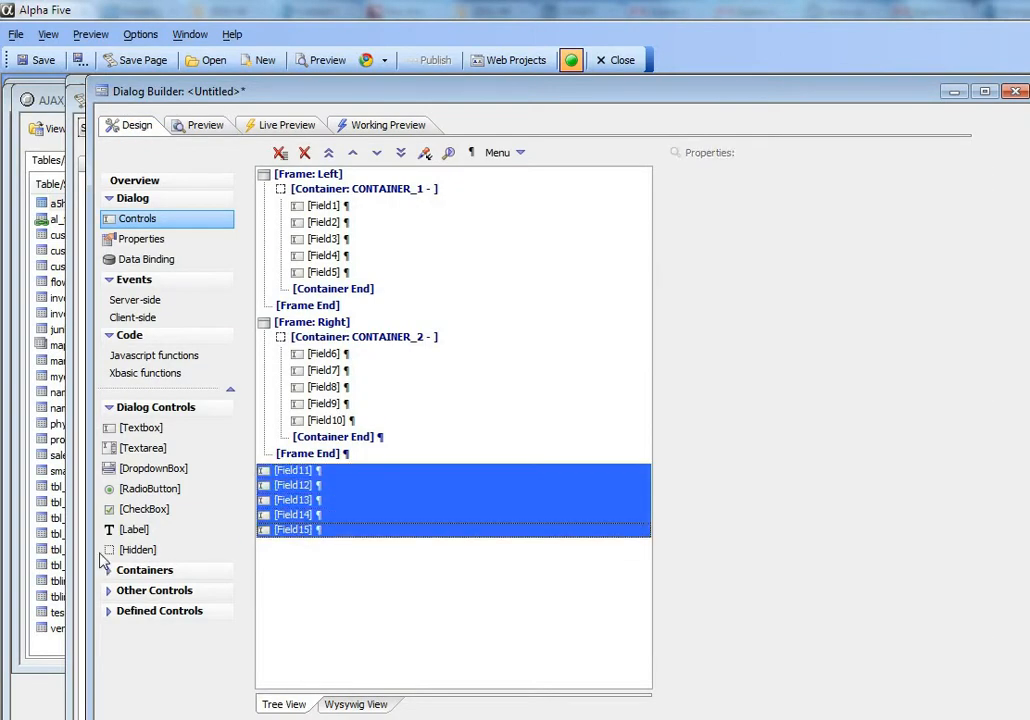
left_click(137, 575)
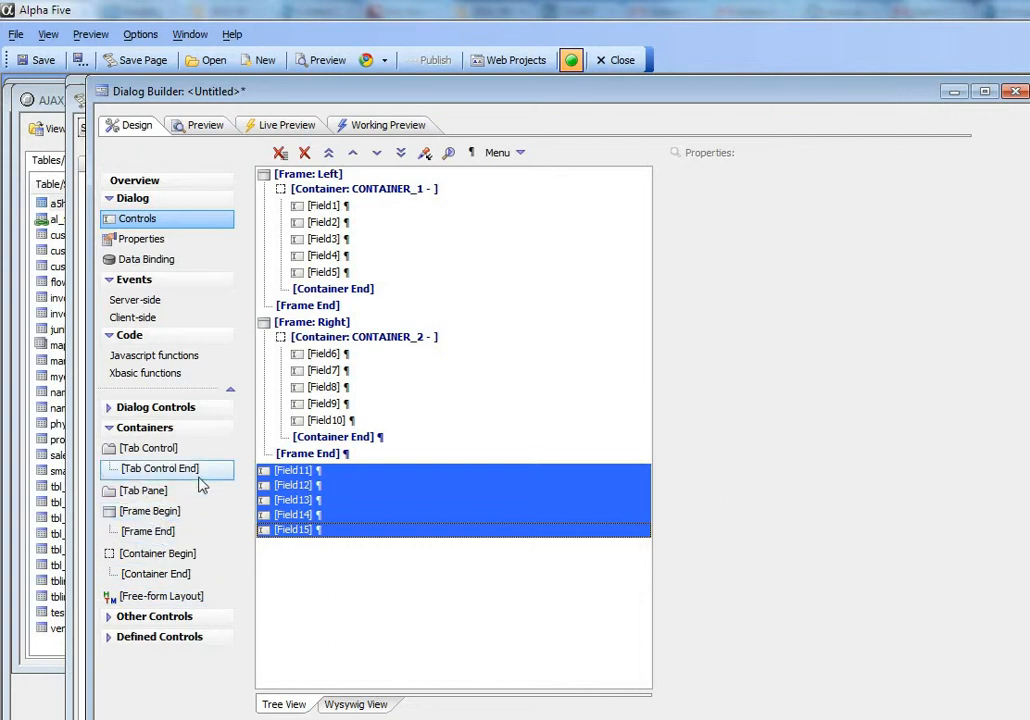
left_click(131, 553)
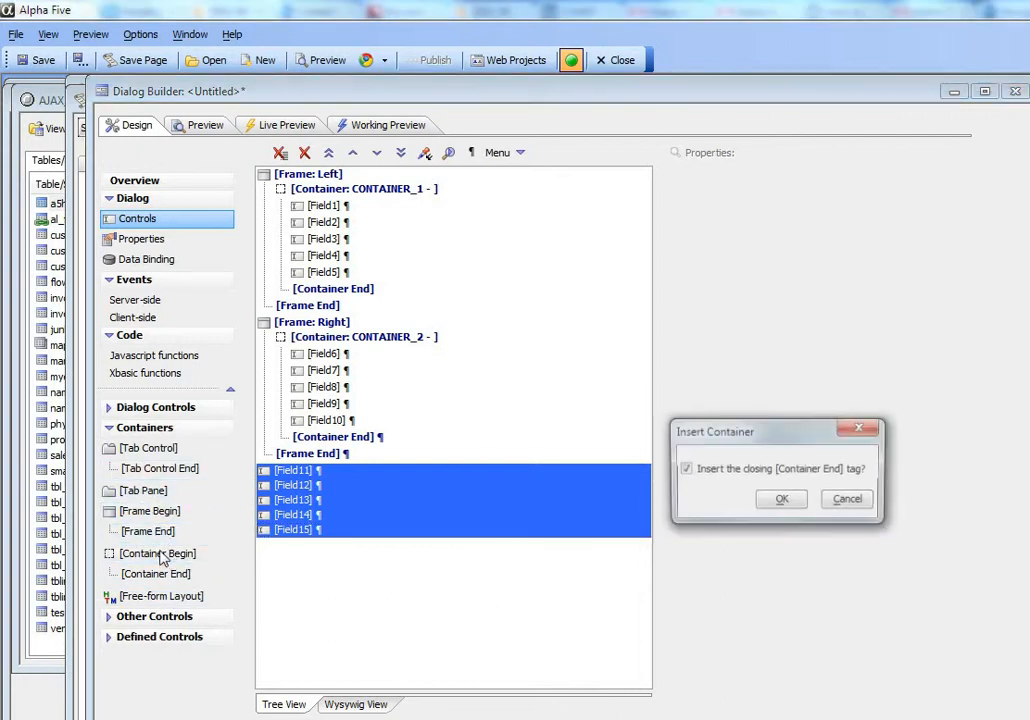
left_click(781, 502)
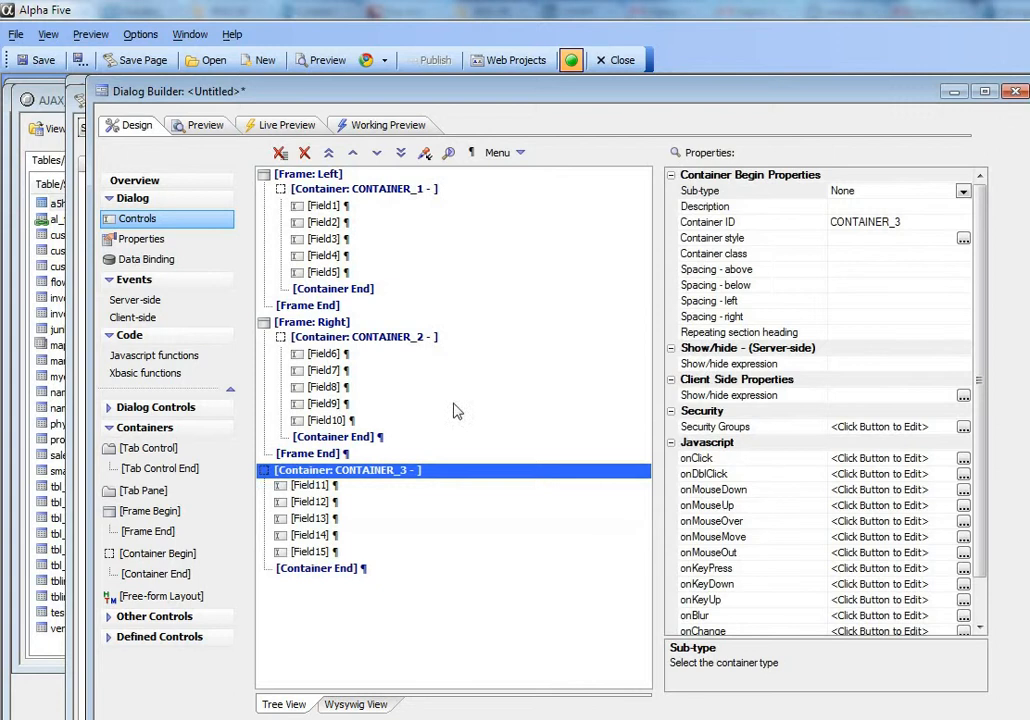
left_click(372, 126)
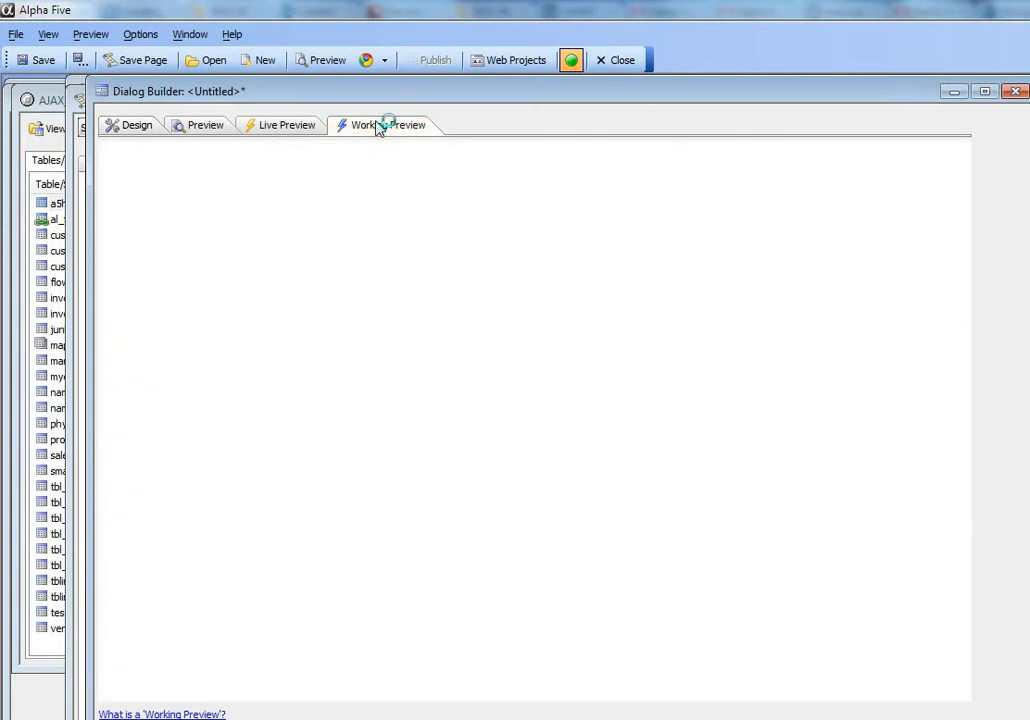
- Wrap the whole third container in a frame labelled Sub List, including its closing tag, and check the layout in Working Preview
left_click(122, 128)
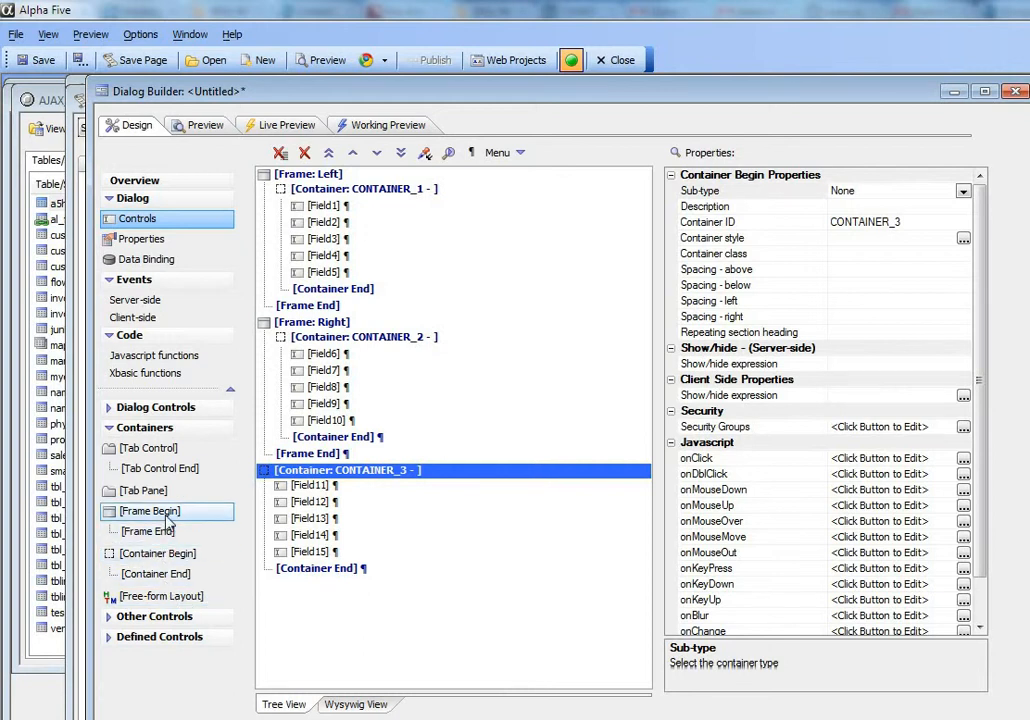
double_click(150, 512)
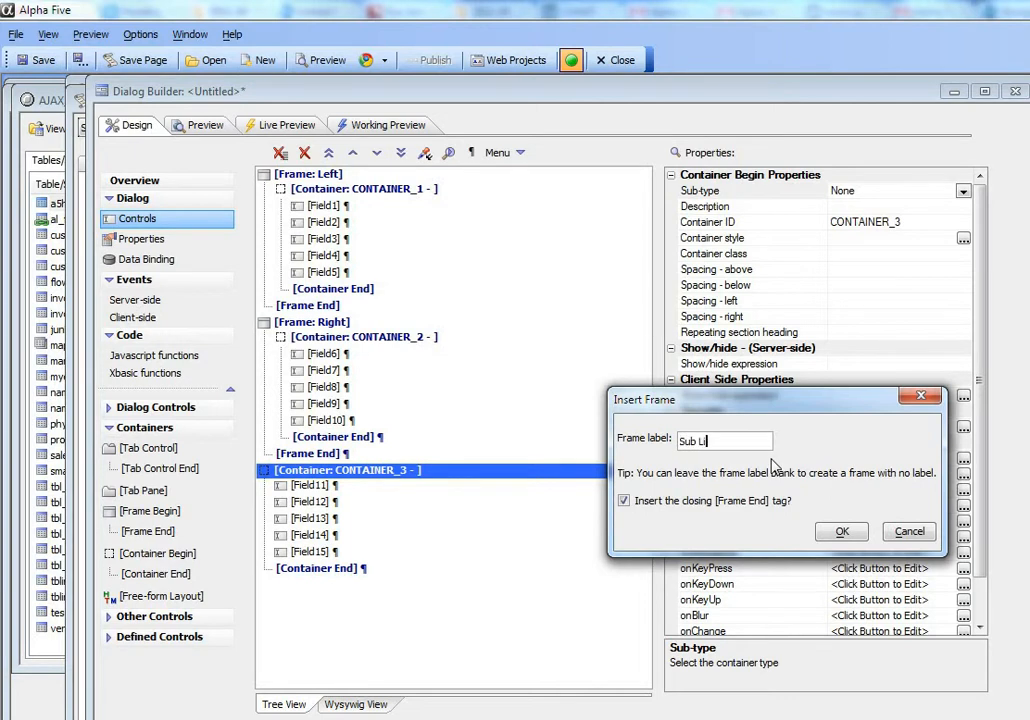
left_click(842, 531)
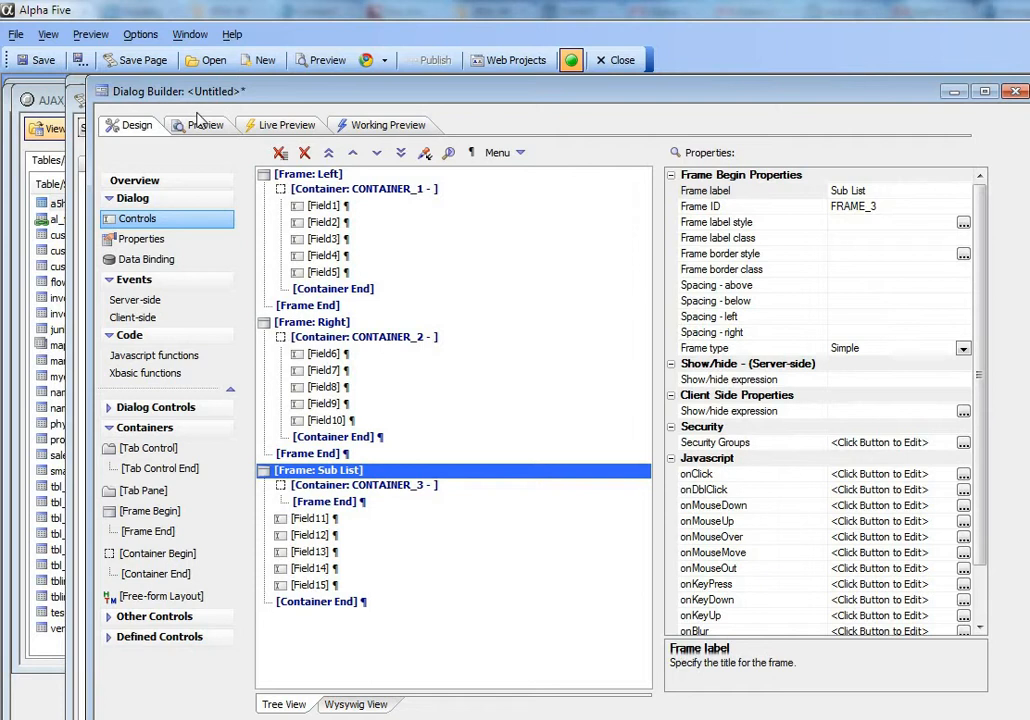
left_click(322, 504)
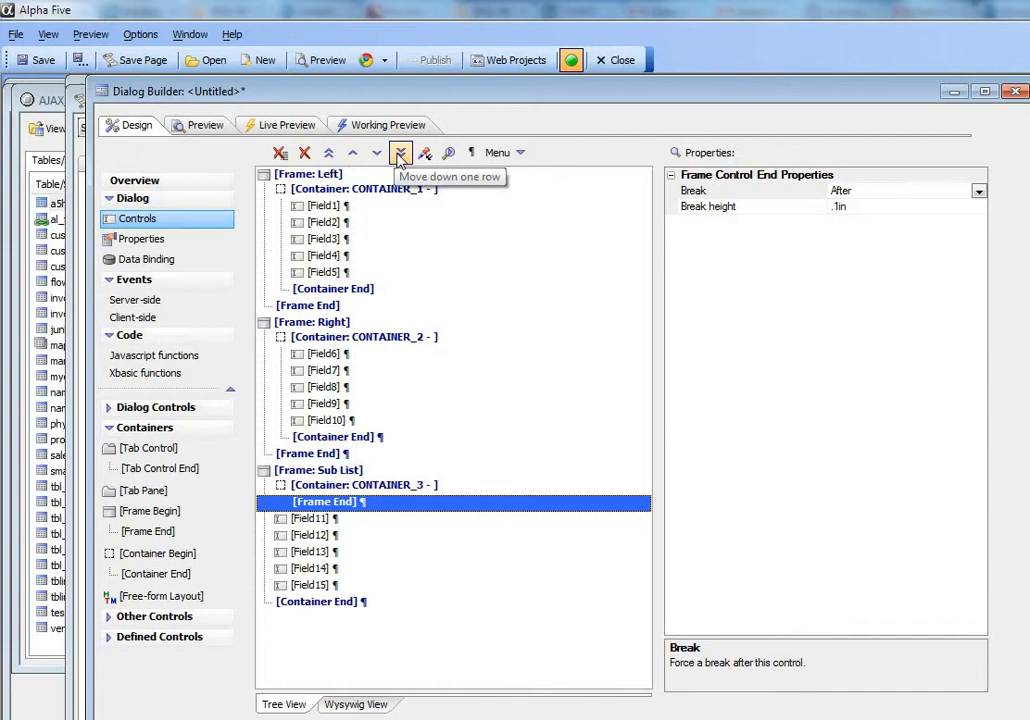
left_click(400, 155)
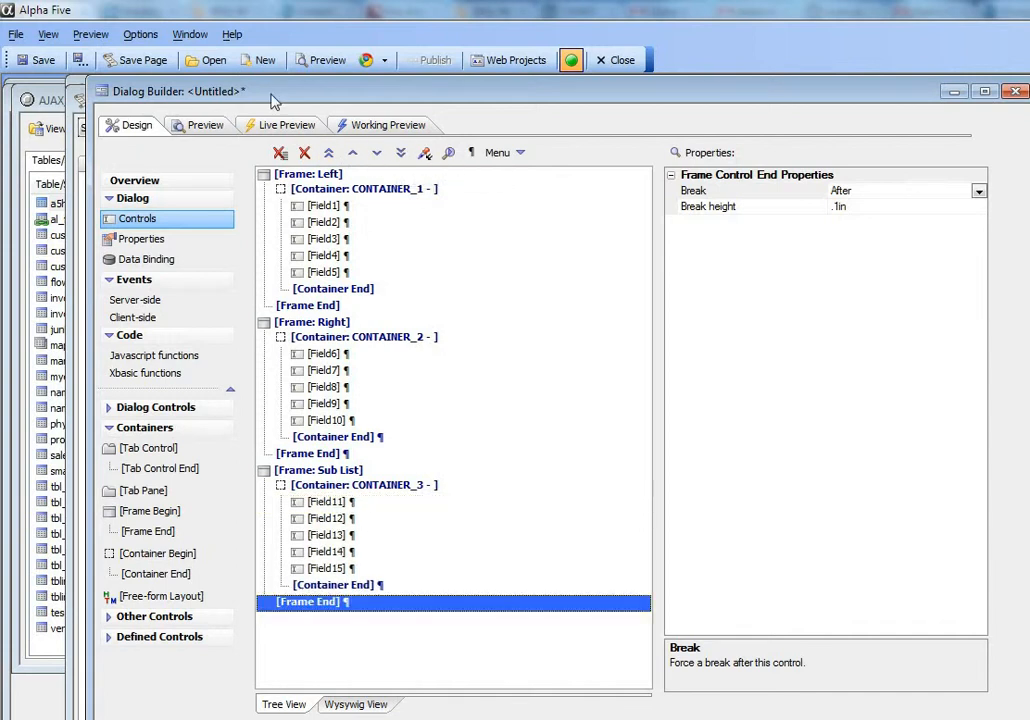
left_click(389, 127)
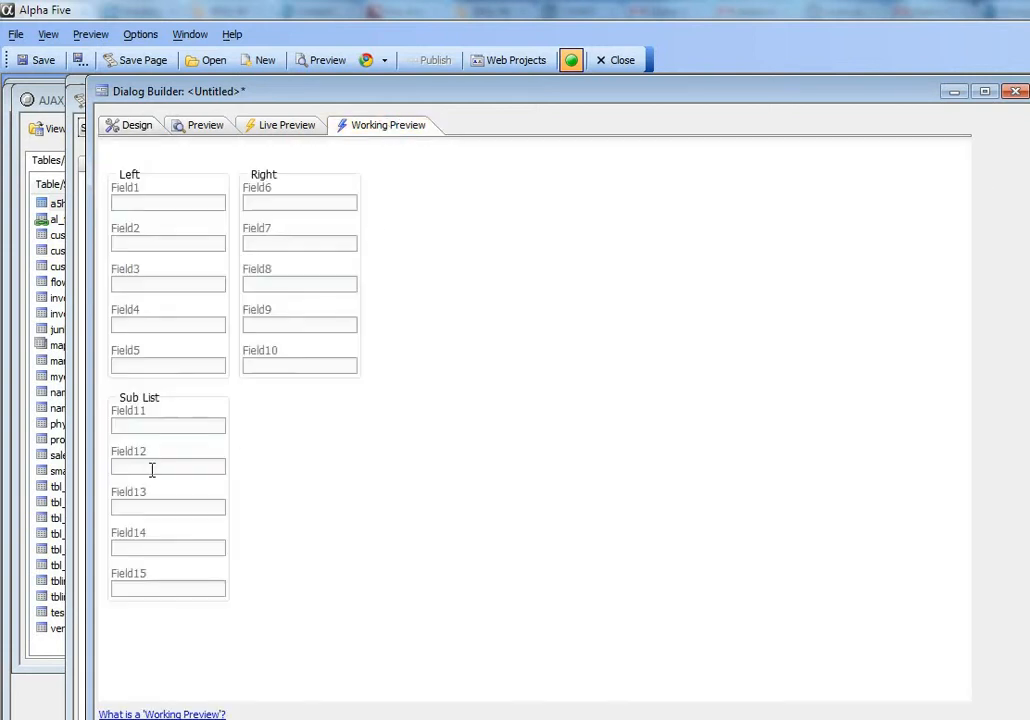
- Set the Sub List frame's type to Modern and run the Working Preview
left_click(128, 127)
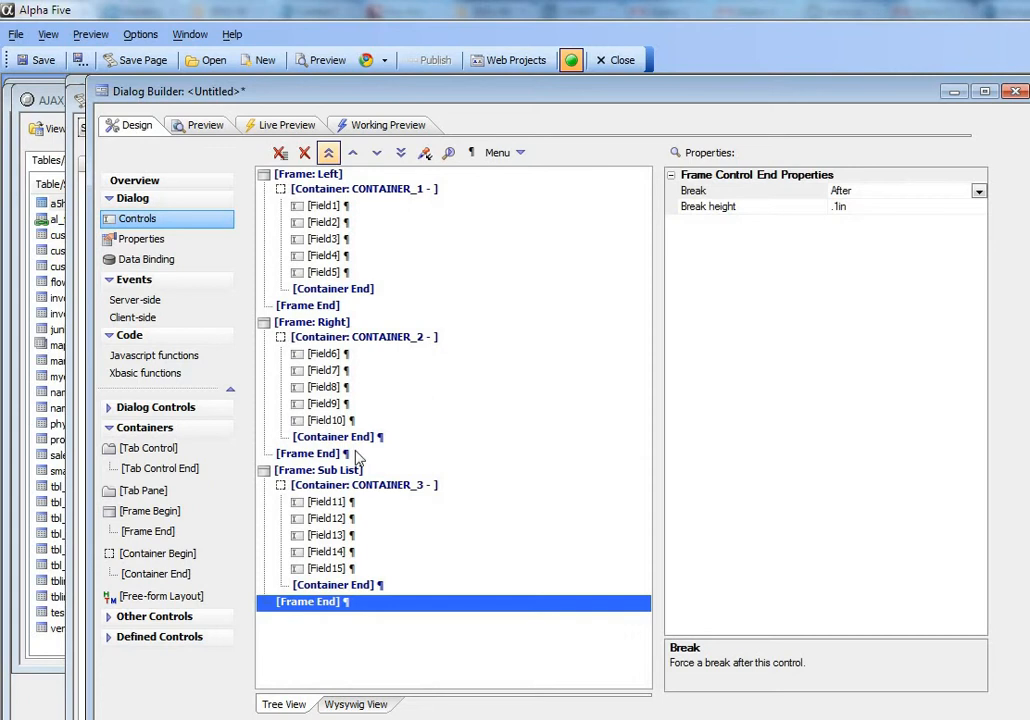
left_click(313, 471)
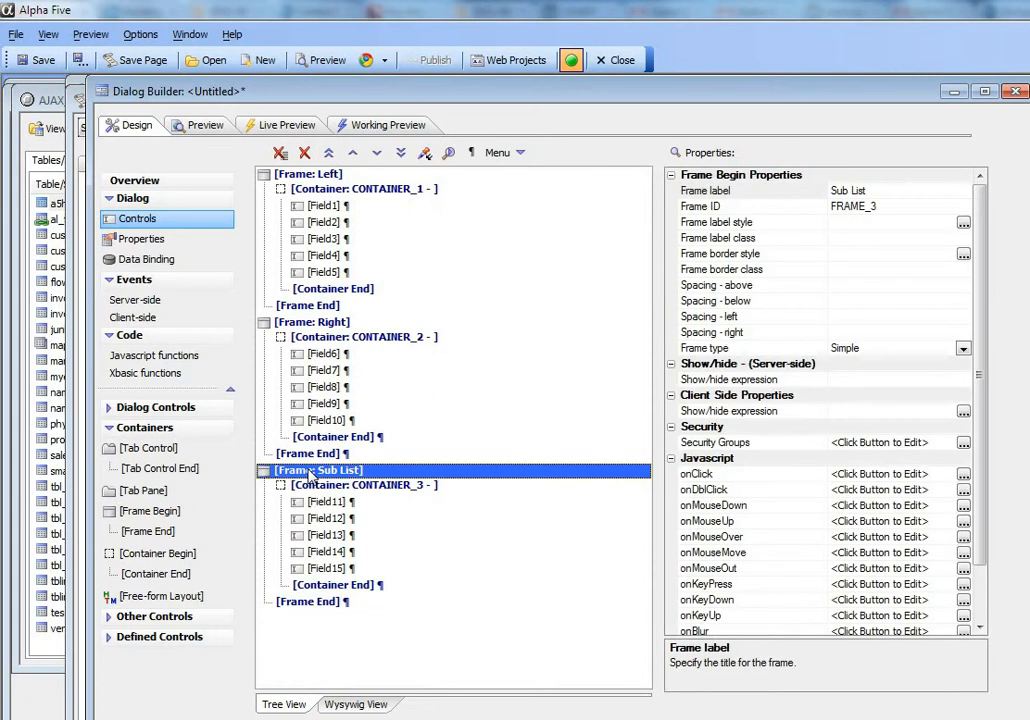
left_click(963, 348)
left_click(840, 380)
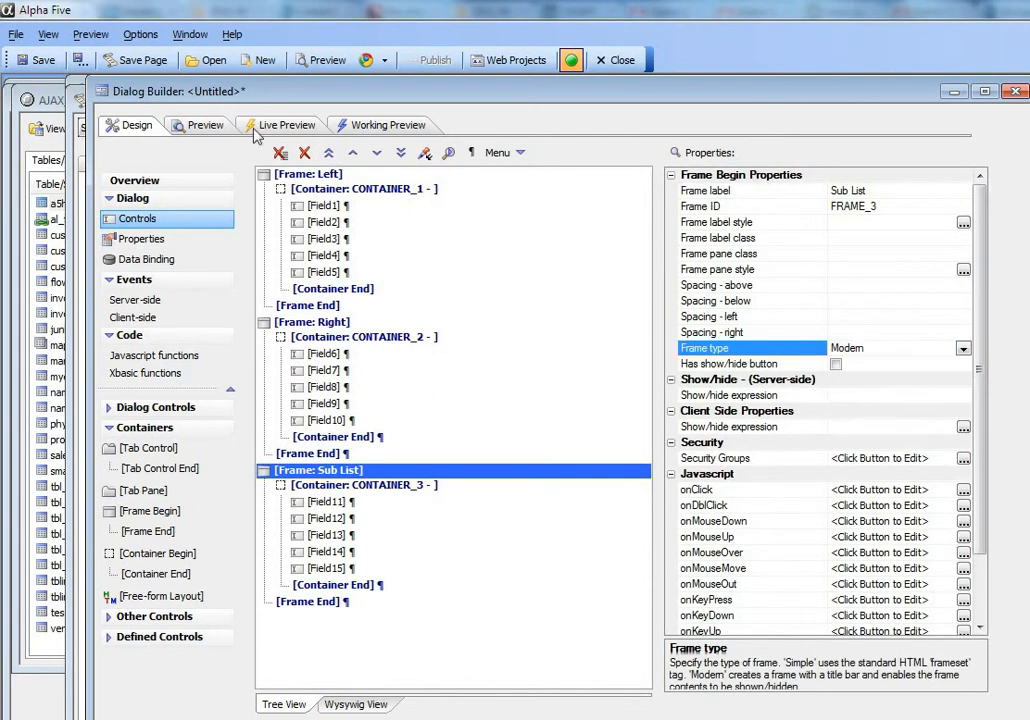
left_click(375, 130)
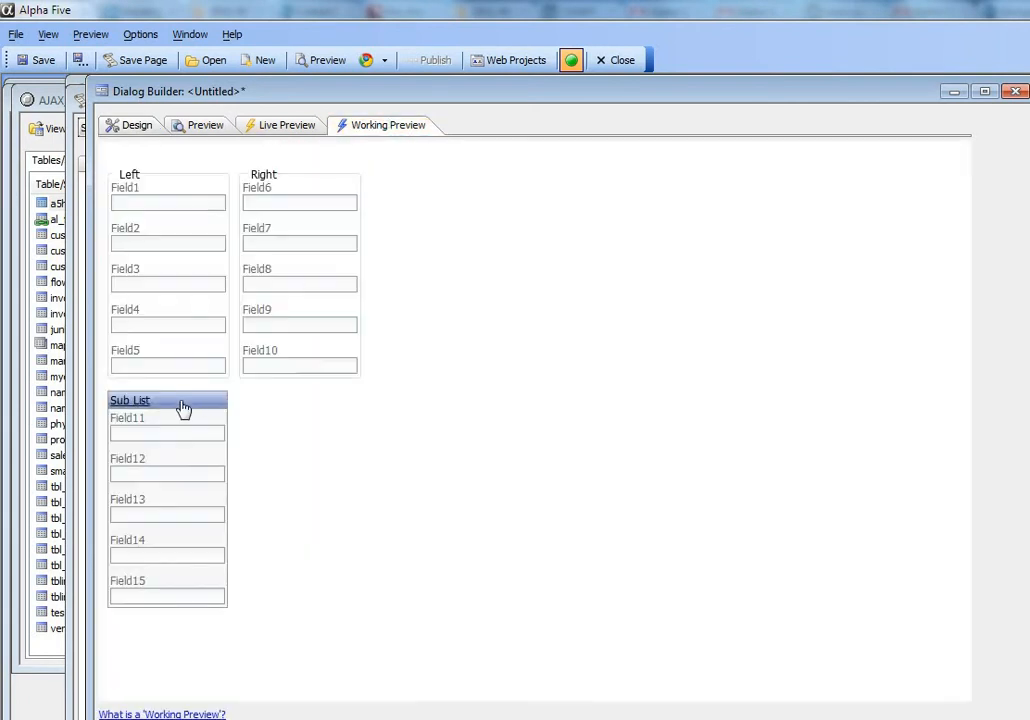
- Give the Sub List frame a show/hide button and test collapsing and expanding it in Working Preview
left_click(127, 129)
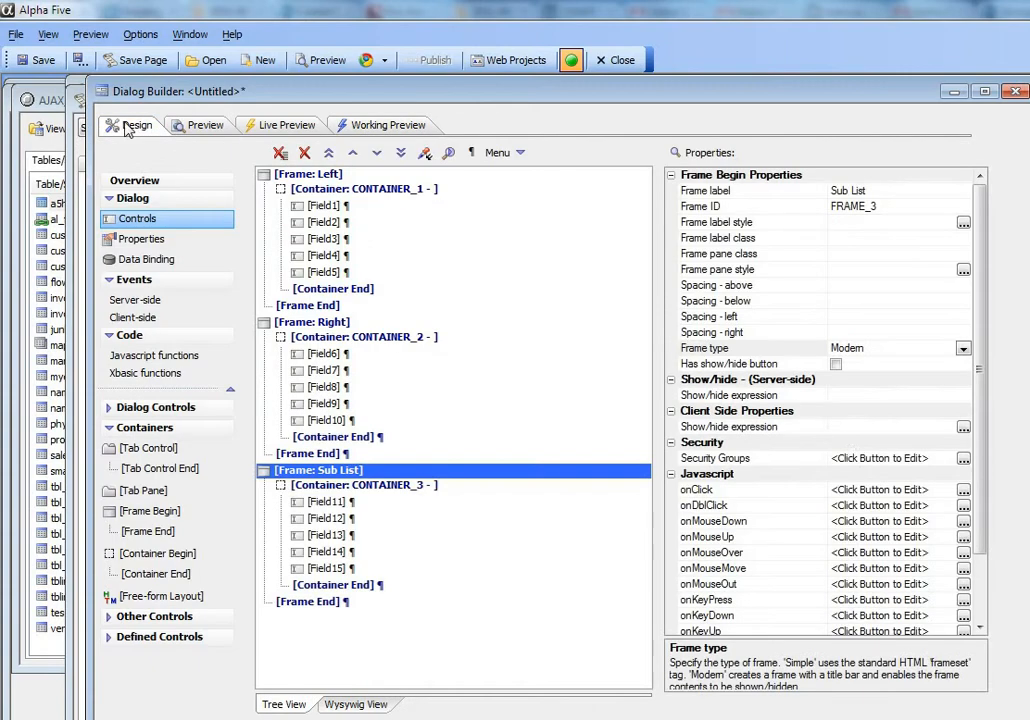
left_click(835, 365)
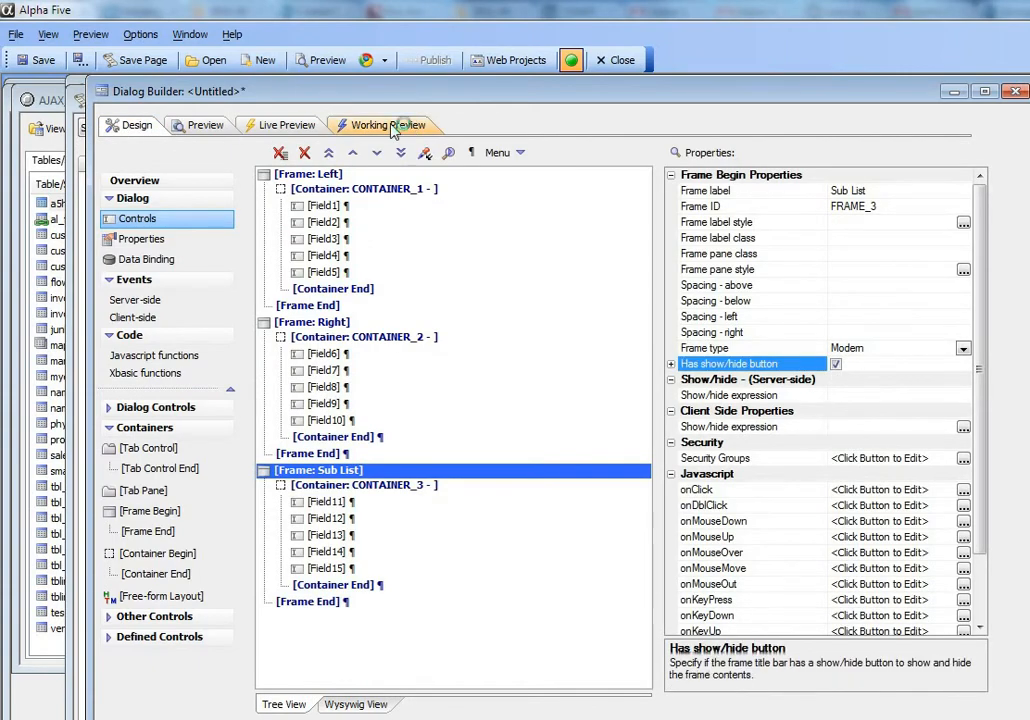
left_click(390, 128)
left_click(117, 402)
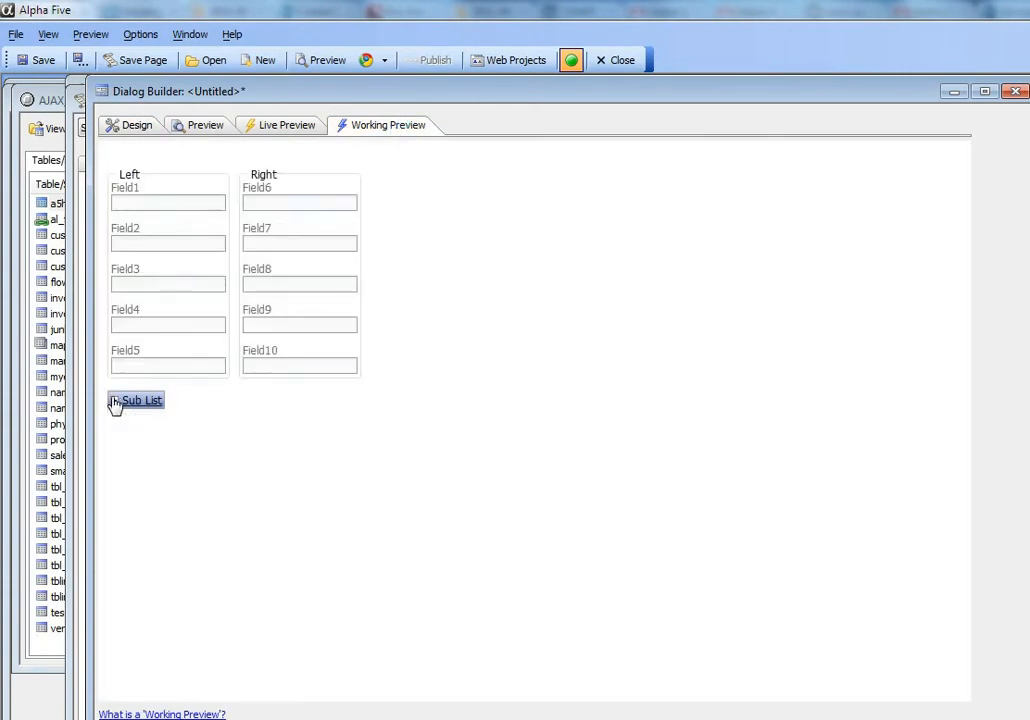
left_click(117, 402)
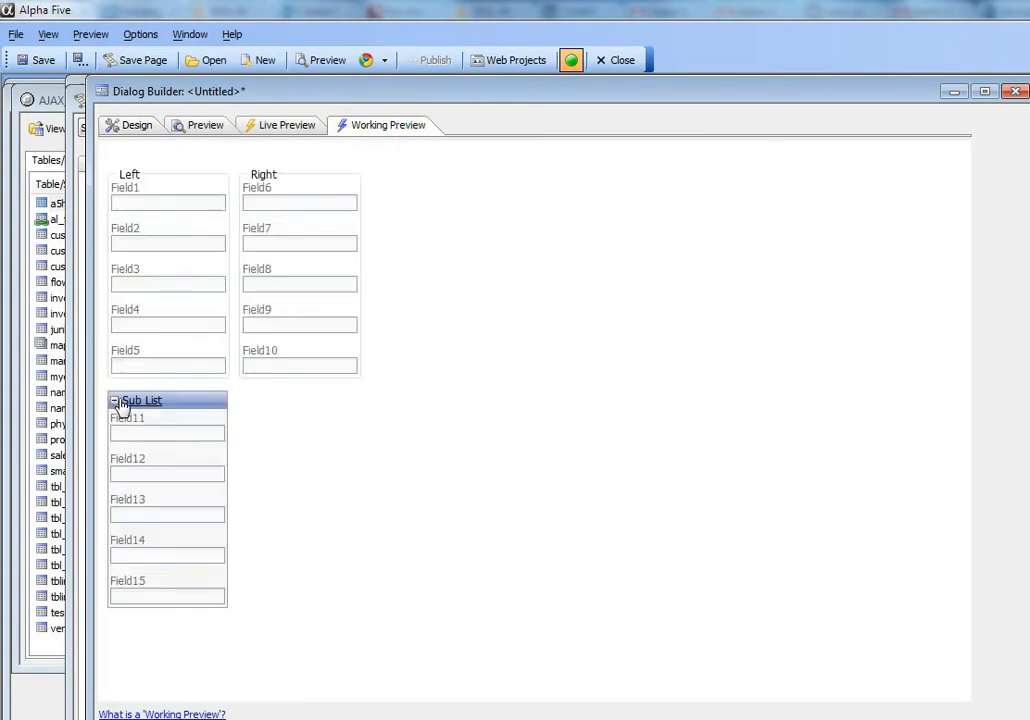
- Wrap Field1 through Field5 in a tab control with panes Pane1 and Pane2, including its closing tag
left_click(121, 129)
left_click_drag(333, 207, 330, 272)
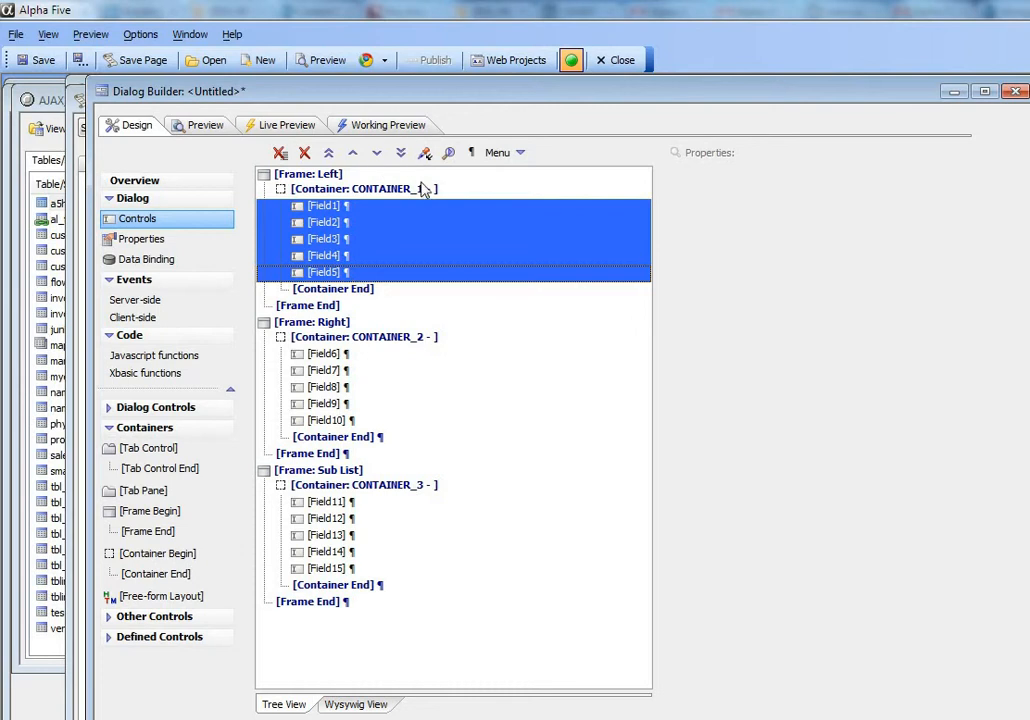
double_click(147, 456)
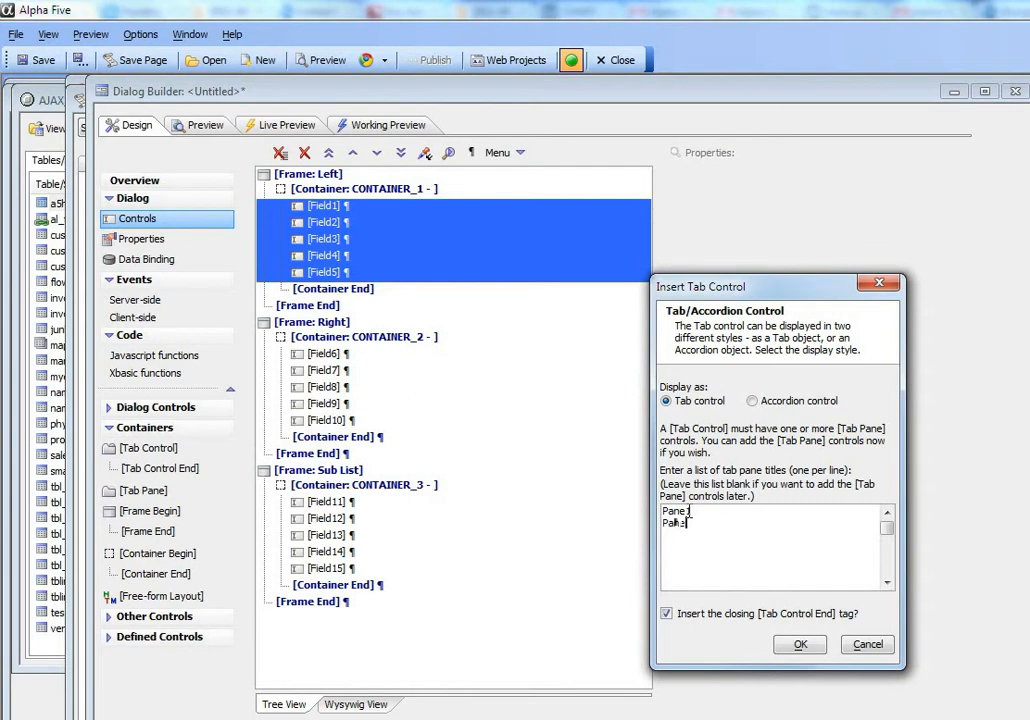
left_click(801, 645)
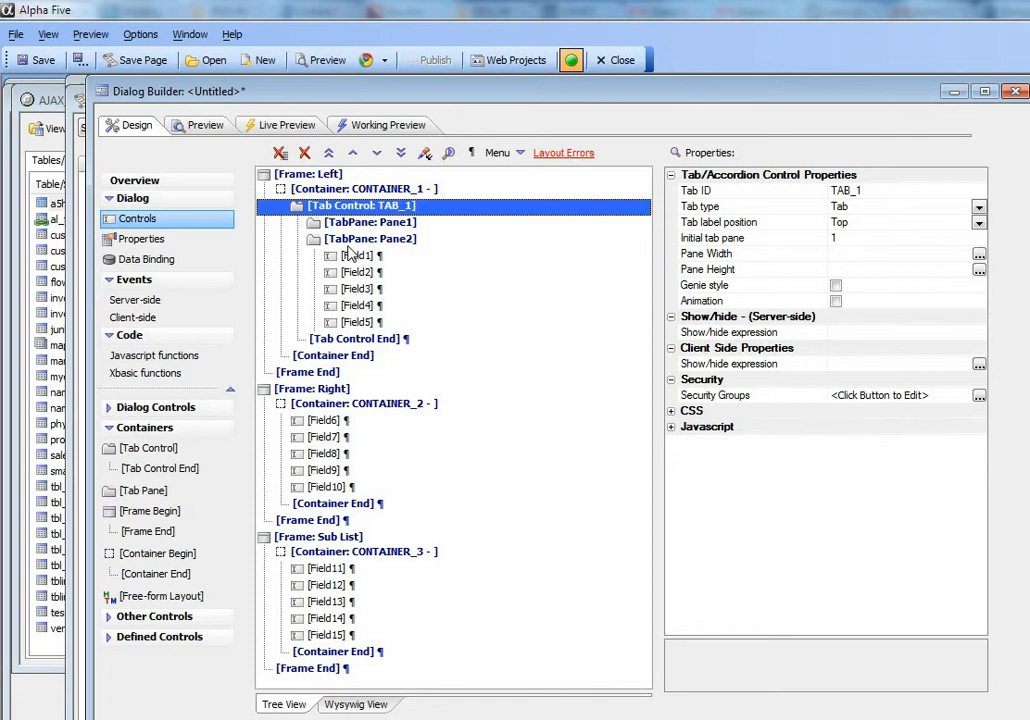
- Move the Left frame's Pane2 below Field2 so that Pane1 holds Field1 and Field2
left_click(365, 240)
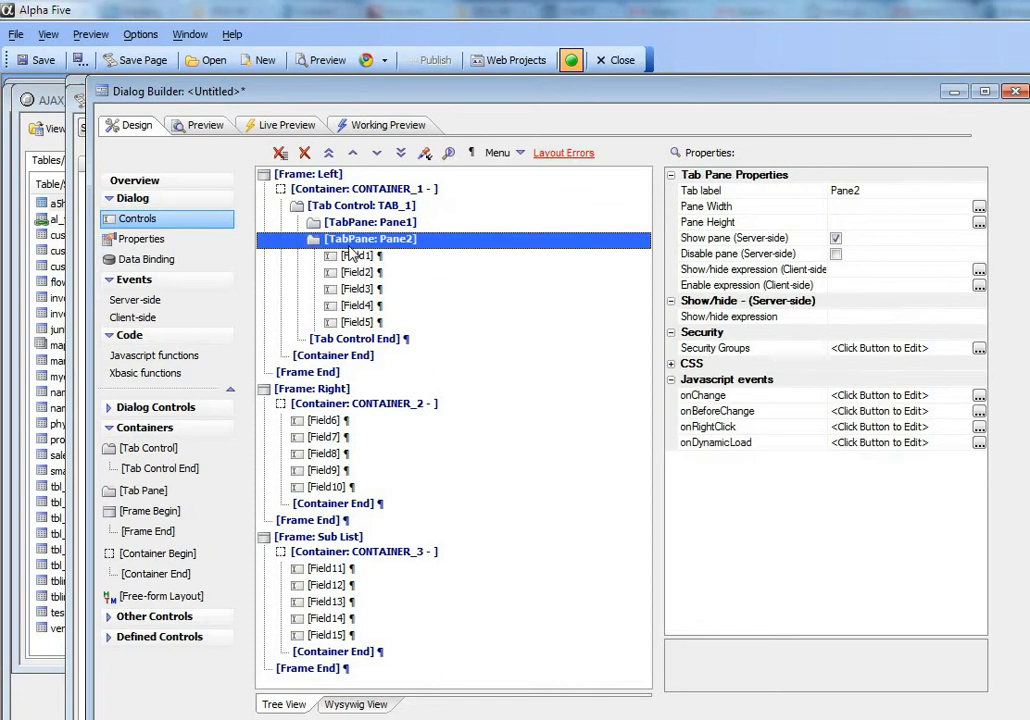
left_click(377, 153)
left_click(377, 153)
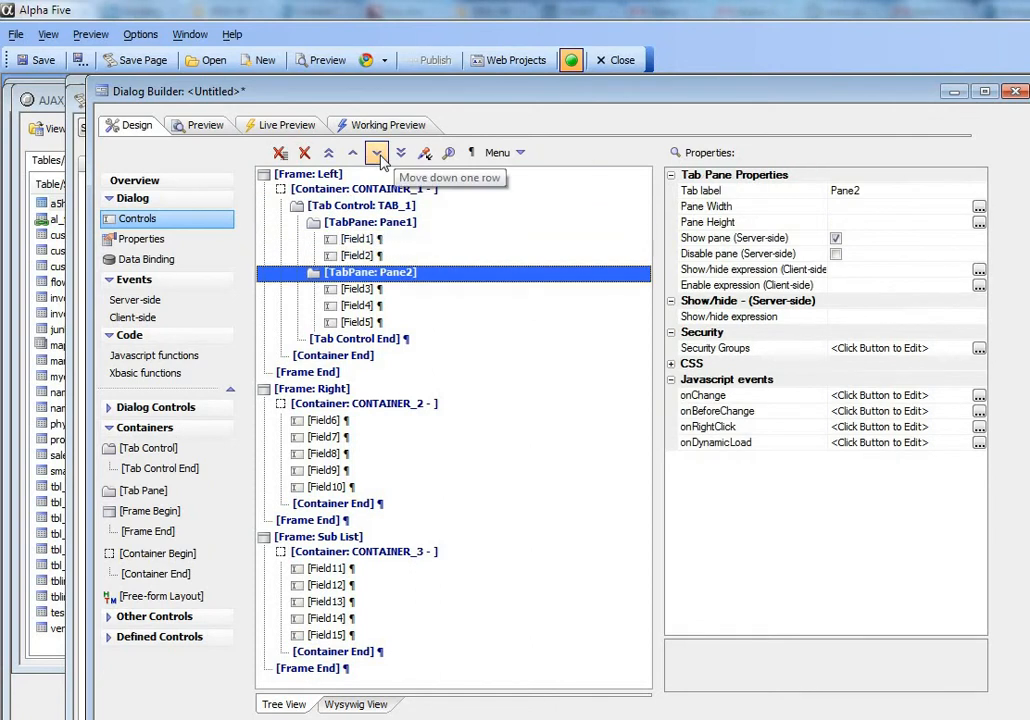
- Run the Working Preview and switch back and forth between Pane1 and Pane2 in the Left frame
left_click(386, 126)
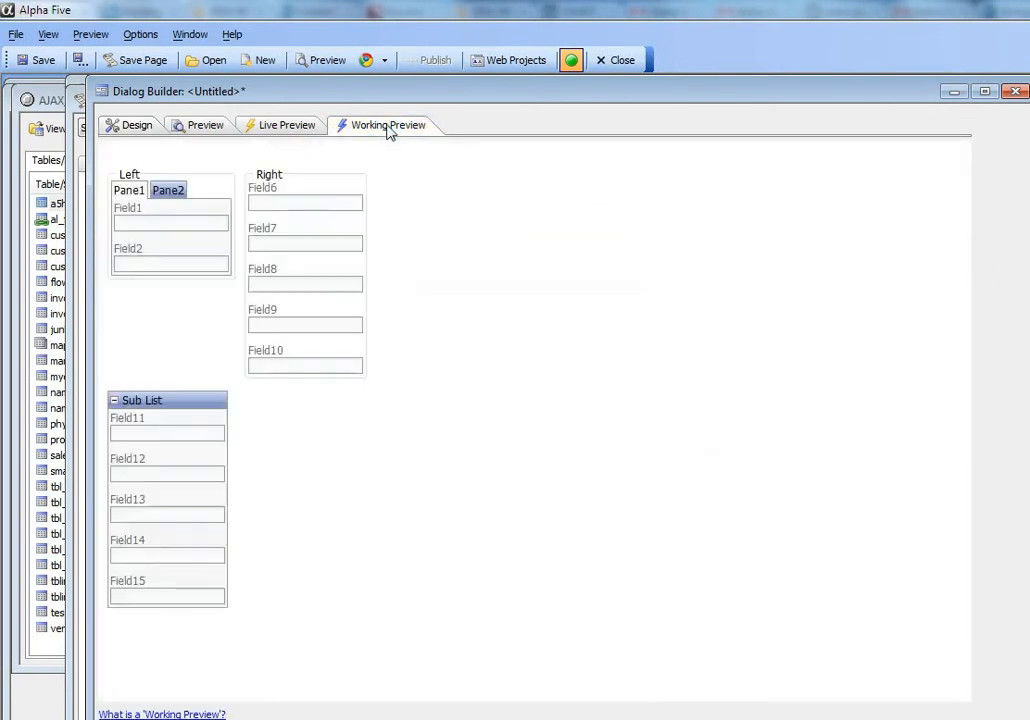
left_click(166, 192)
left_click(130, 192)
left_click(168, 192)
left_click(128, 192)
left_click(168, 192)
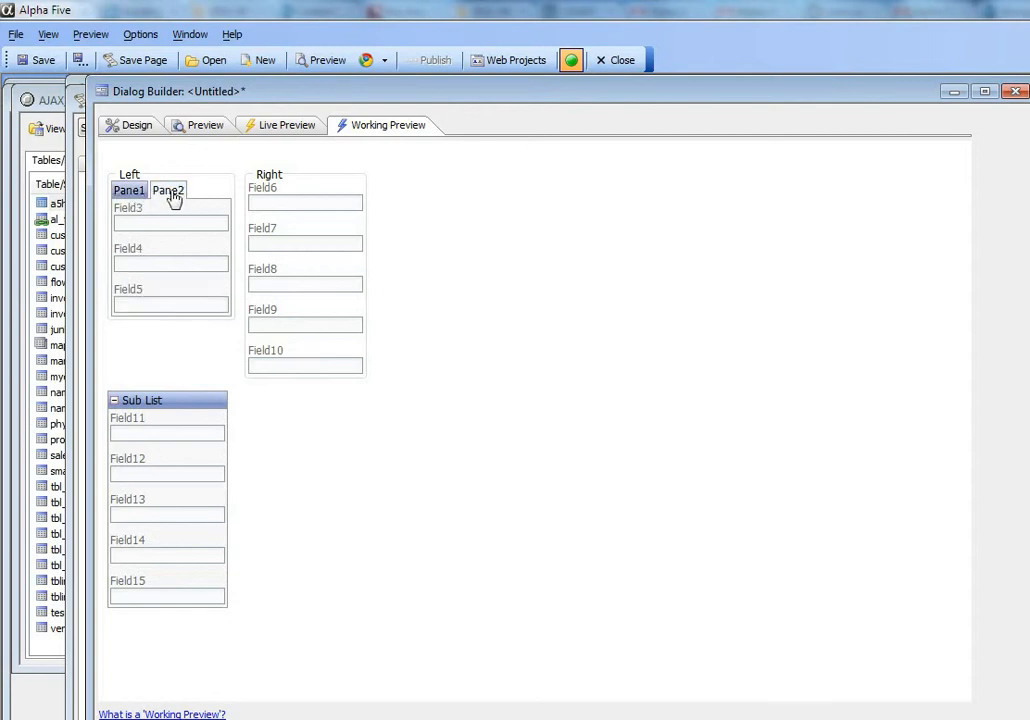
left_click(133, 192)
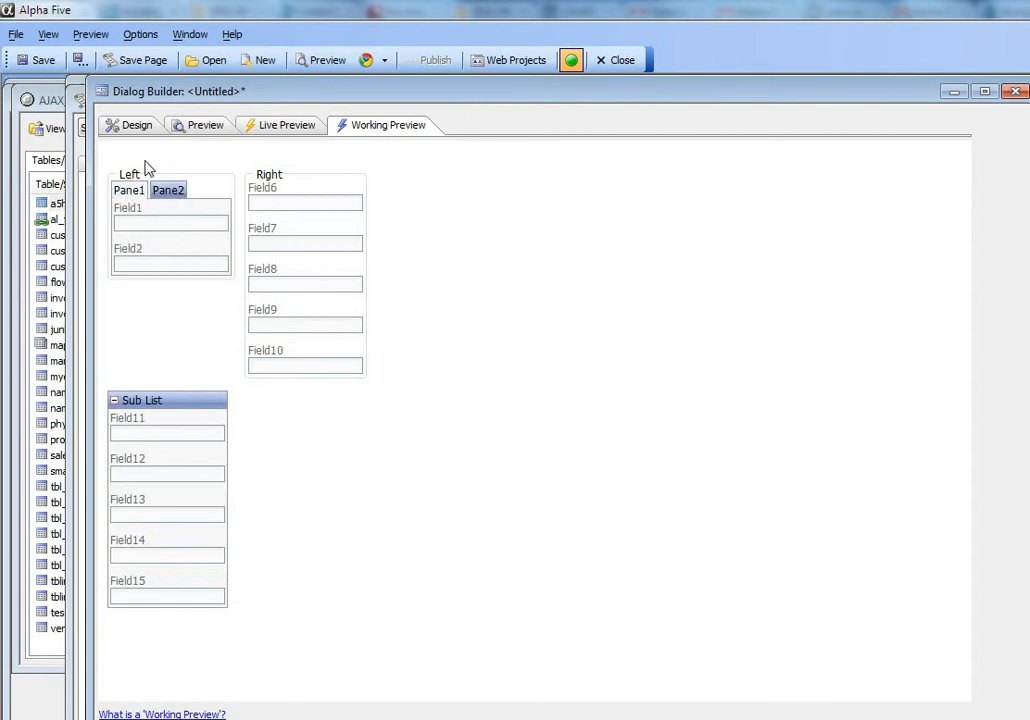
- Wrap Field6 through Field10 in an accordion control with panes Pane1 and Pane2, including its closing tag
left_click(137, 130)
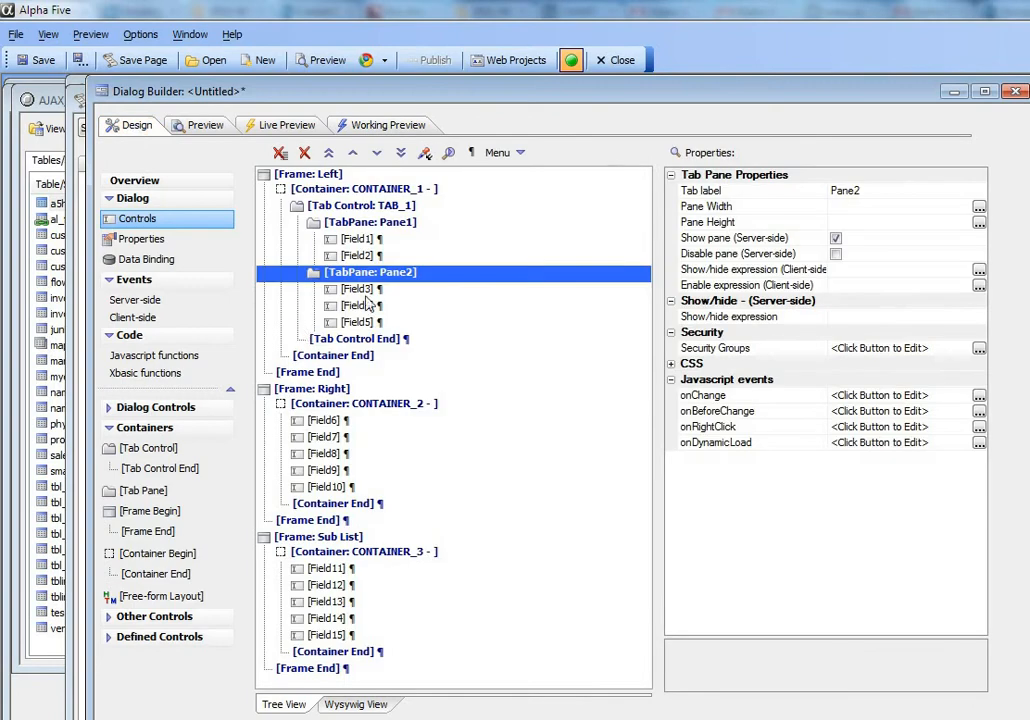
left_click_drag(328, 421, 335, 488)
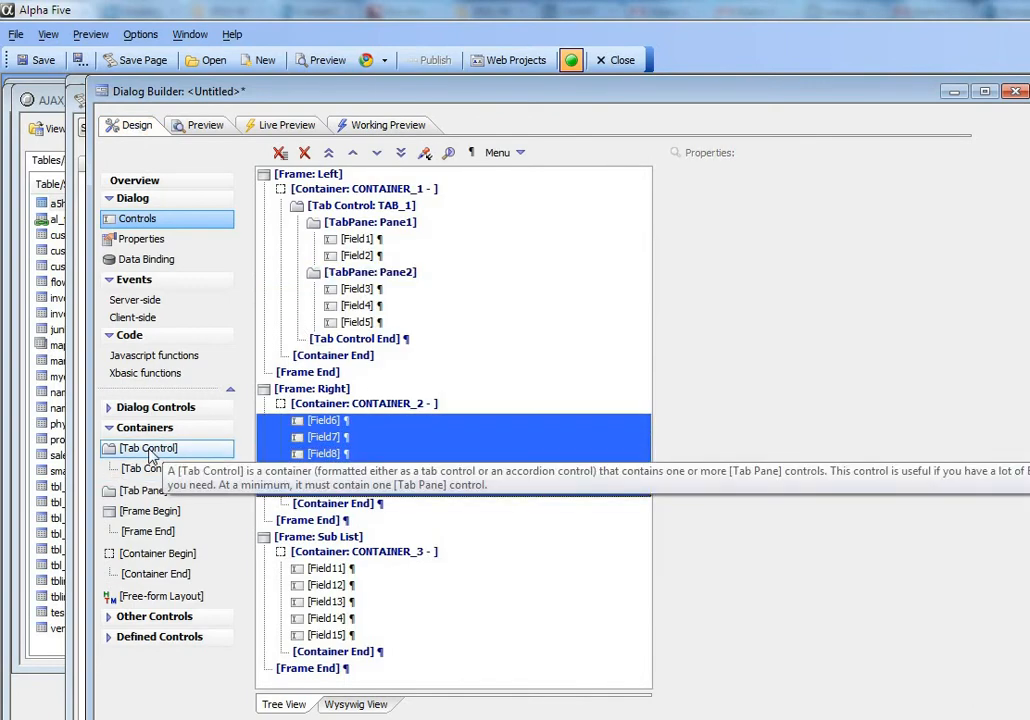
double_click(150, 450)
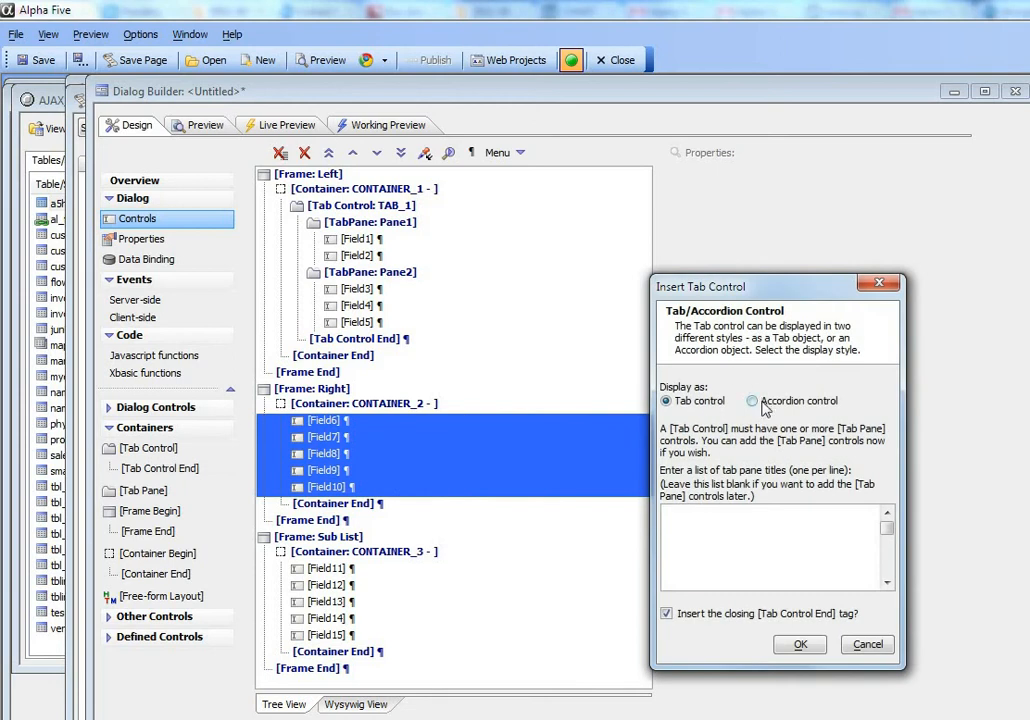
left_click(752, 401)
left_click(810, 646)
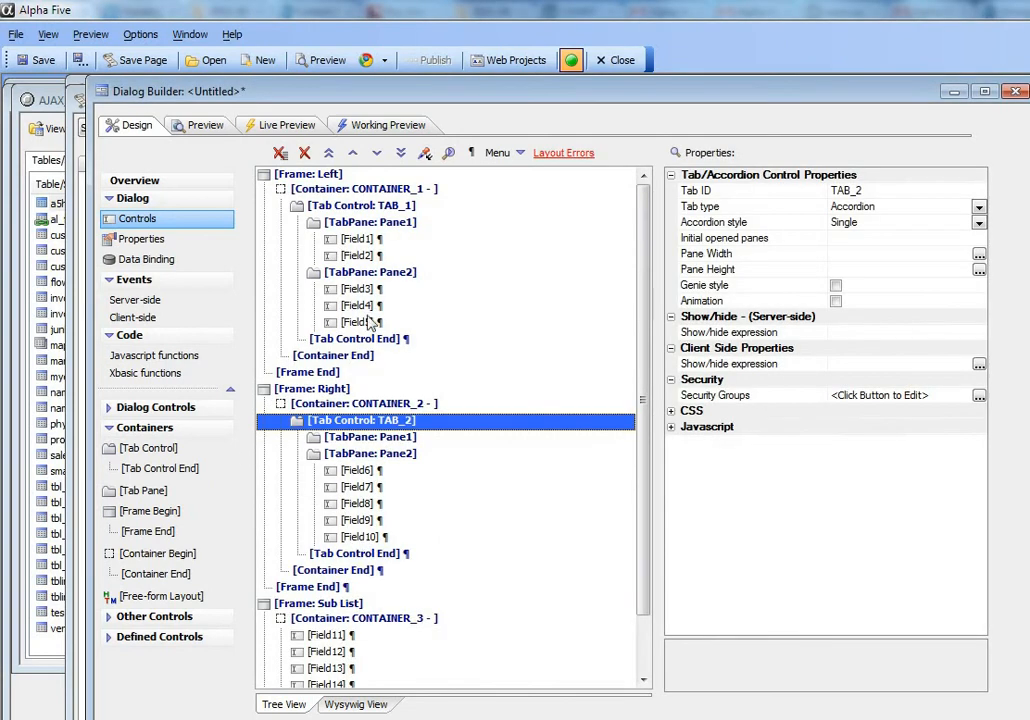
- Move the accordion's Pane2 between Field7 and Field8 so that it holds Field8 through Field10
left_click(368, 453)
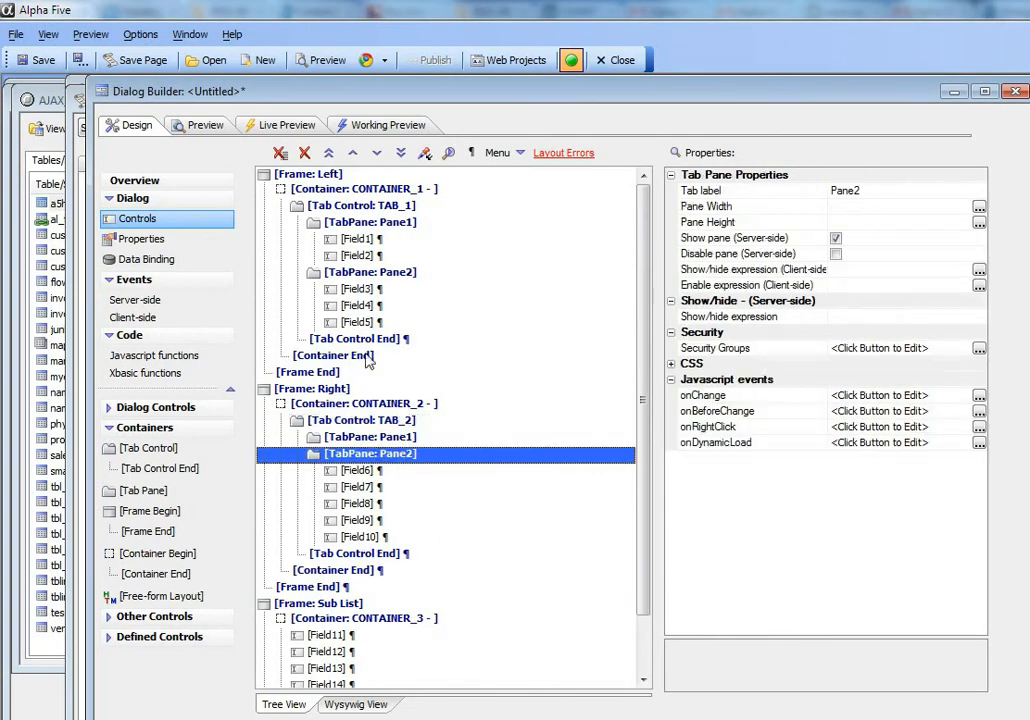
left_click(377, 156)
left_click(378, 157)
left_click(379, 158)
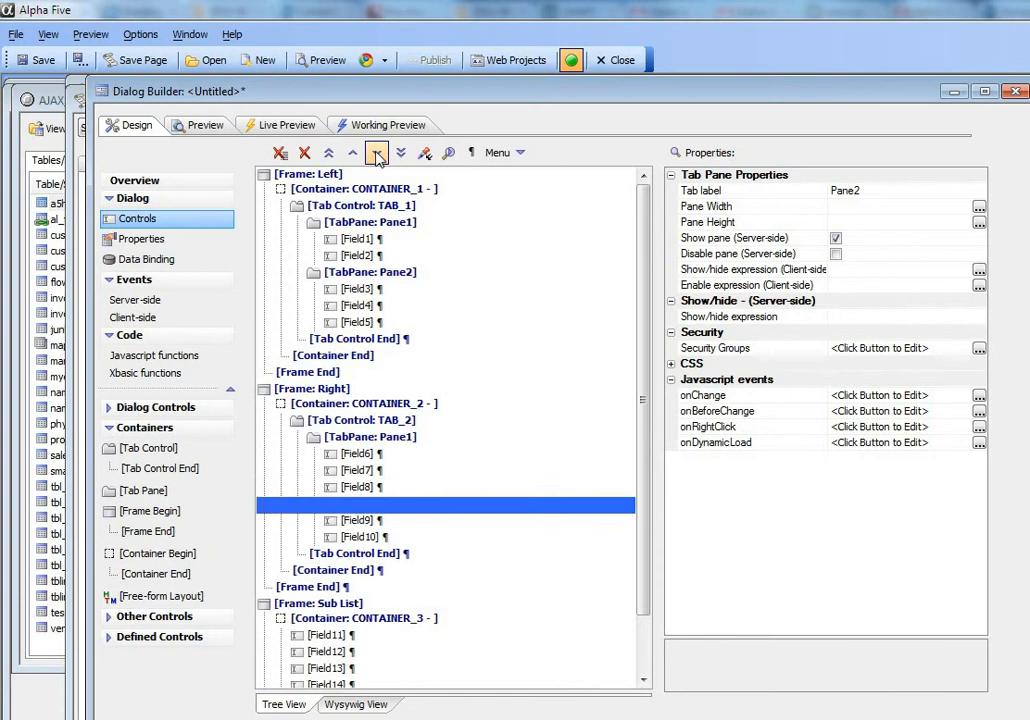
left_click(352, 155)
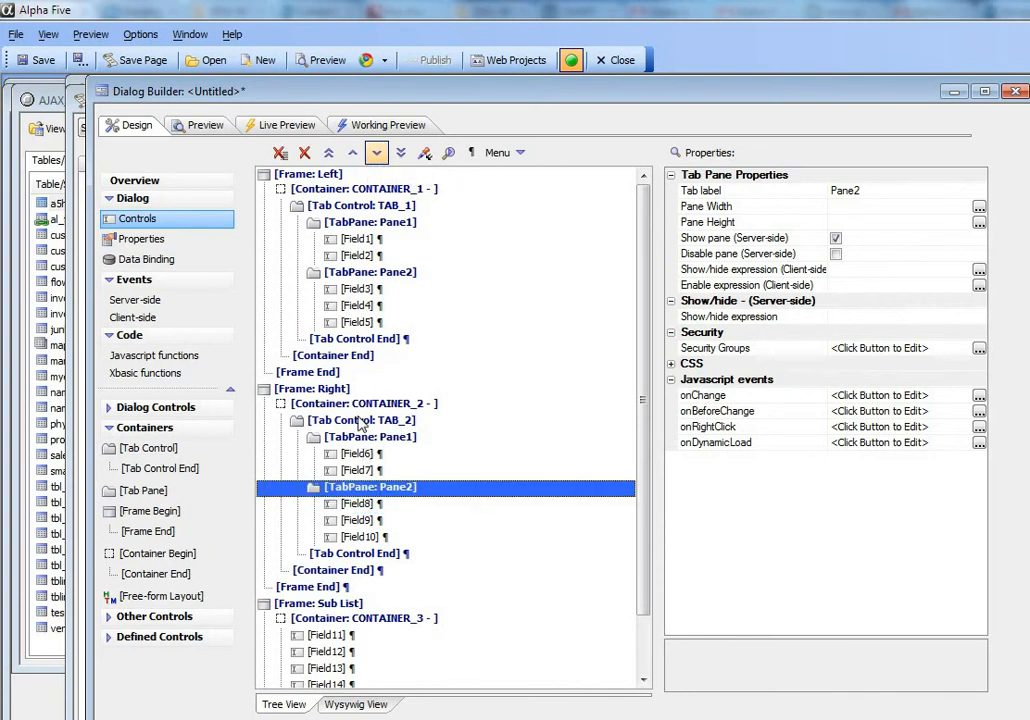
- Set the accordion's style to Multiple with pane 2 initially opened, and check it in Working Preview
left_click(361, 427)
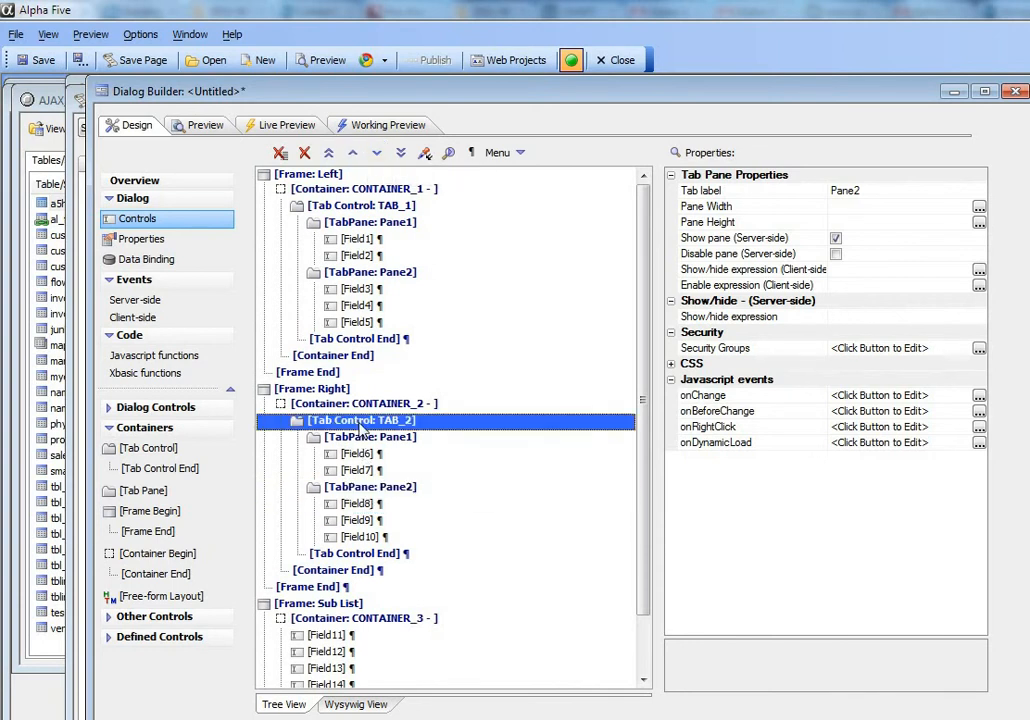
left_click(979, 223)
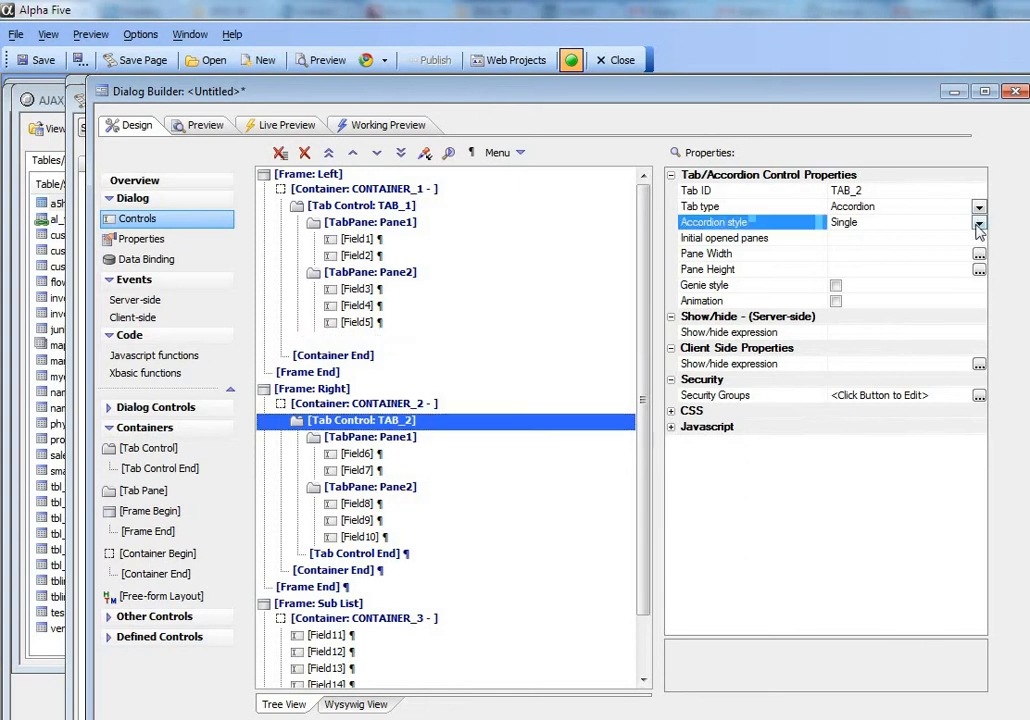
left_click(848, 254)
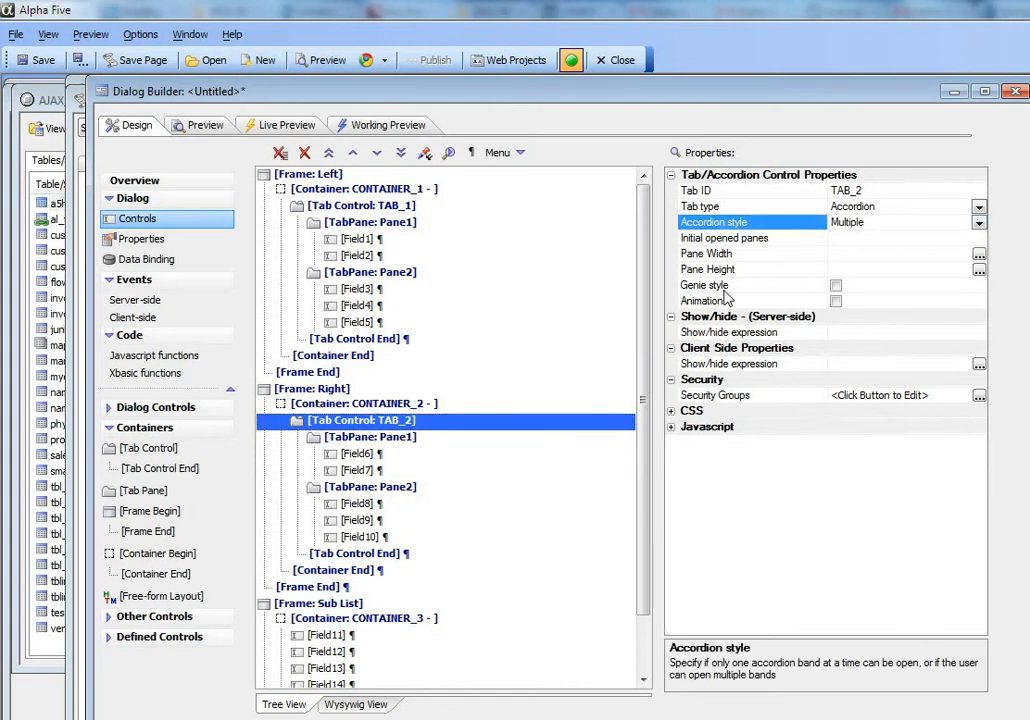
left_click(831, 240)
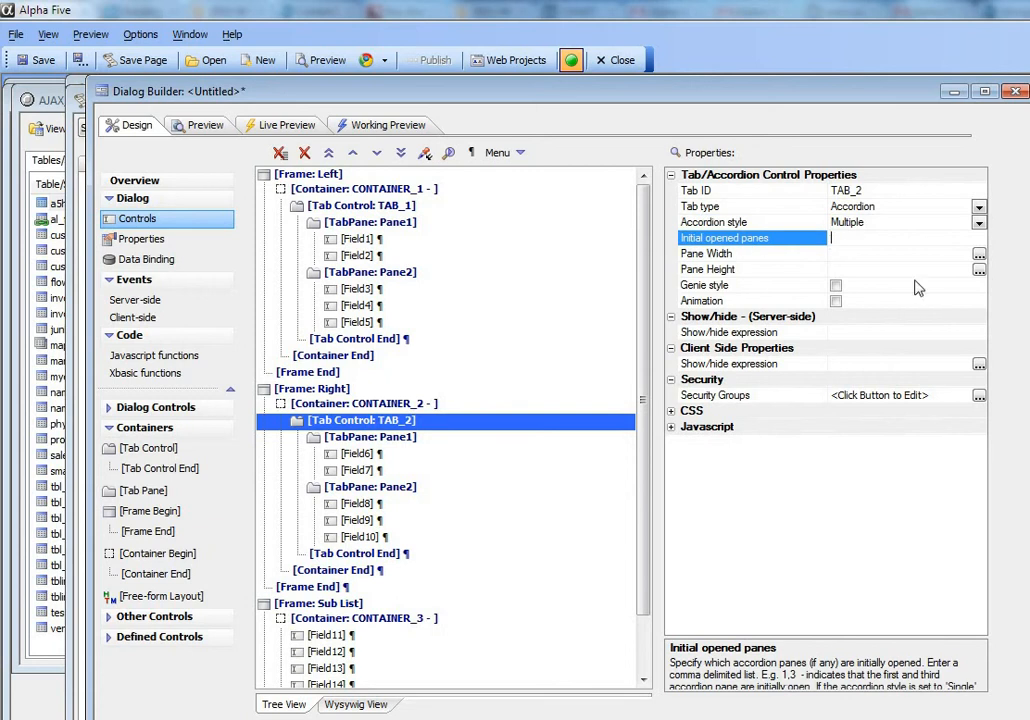
type("2")
left_click(747, 256)
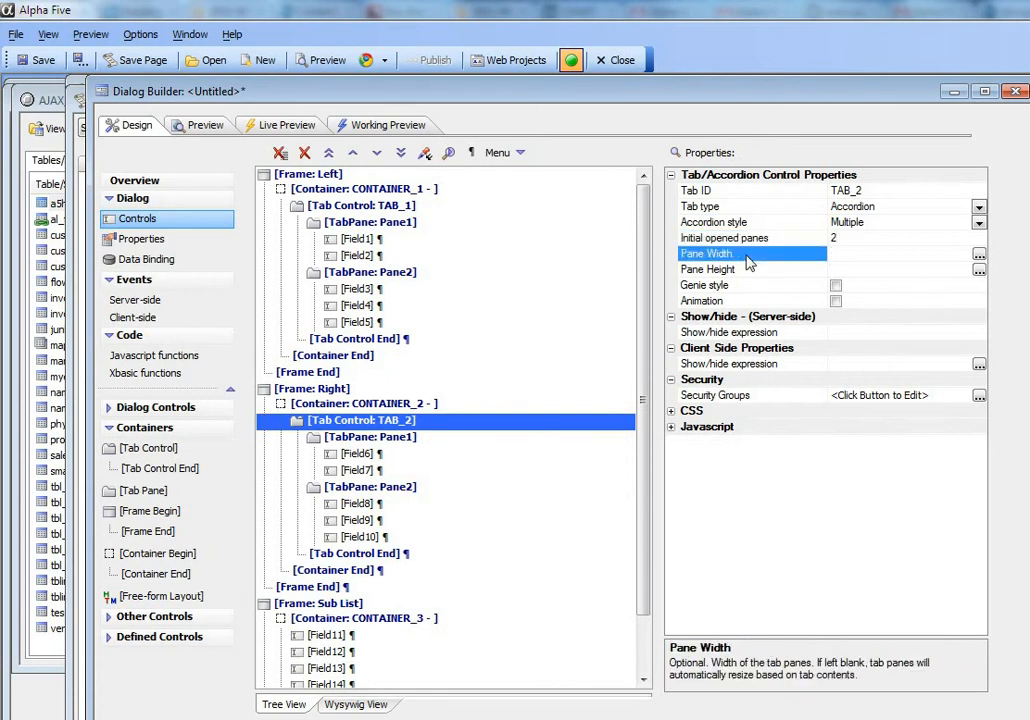
left_click(397, 131)
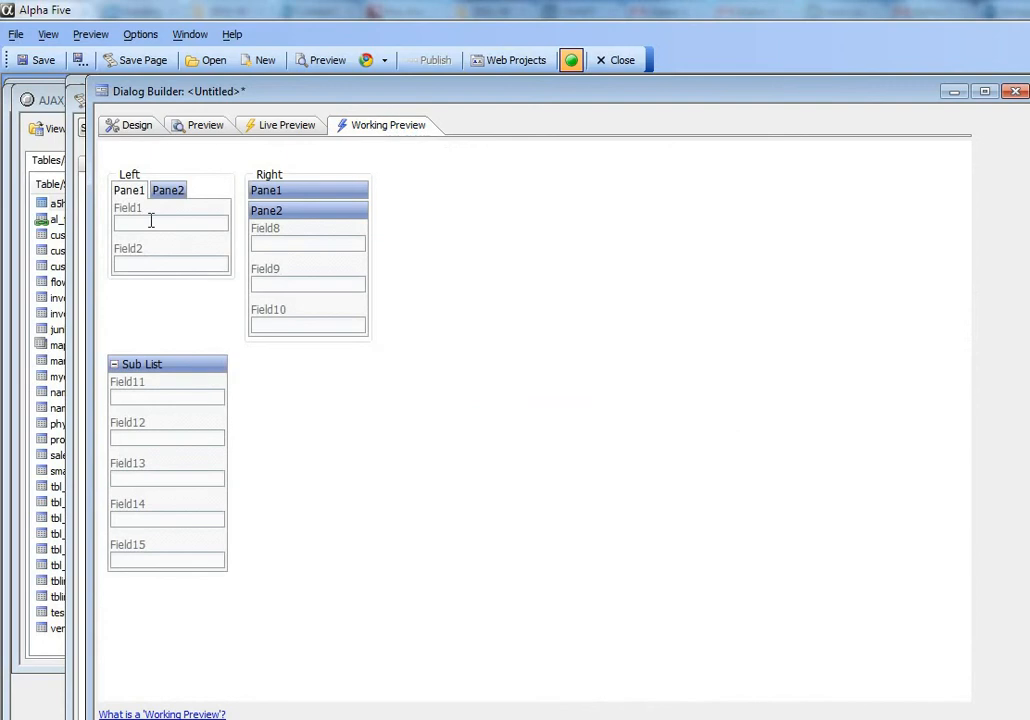
- Switch repeatedly between Pane1 and Pane2 of the Left frame's tab control, ending on Pane2
left_click(176, 192)
left_click(136, 196)
left_click(168, 196)
left_click(138, 196)
left_click(170, 196)
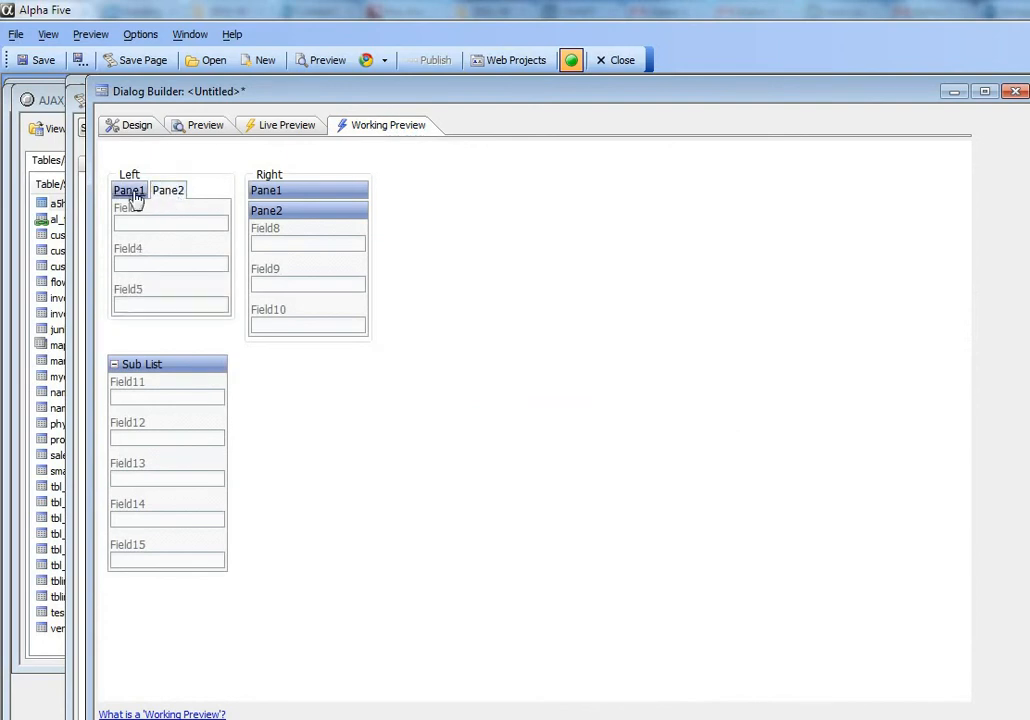
left_click(136, 199)
left_click(172, 197)
- Test the Right frame's accordion by opening Pane1, collapsing both panes, and reopening Pane2
left_click(300, 195)
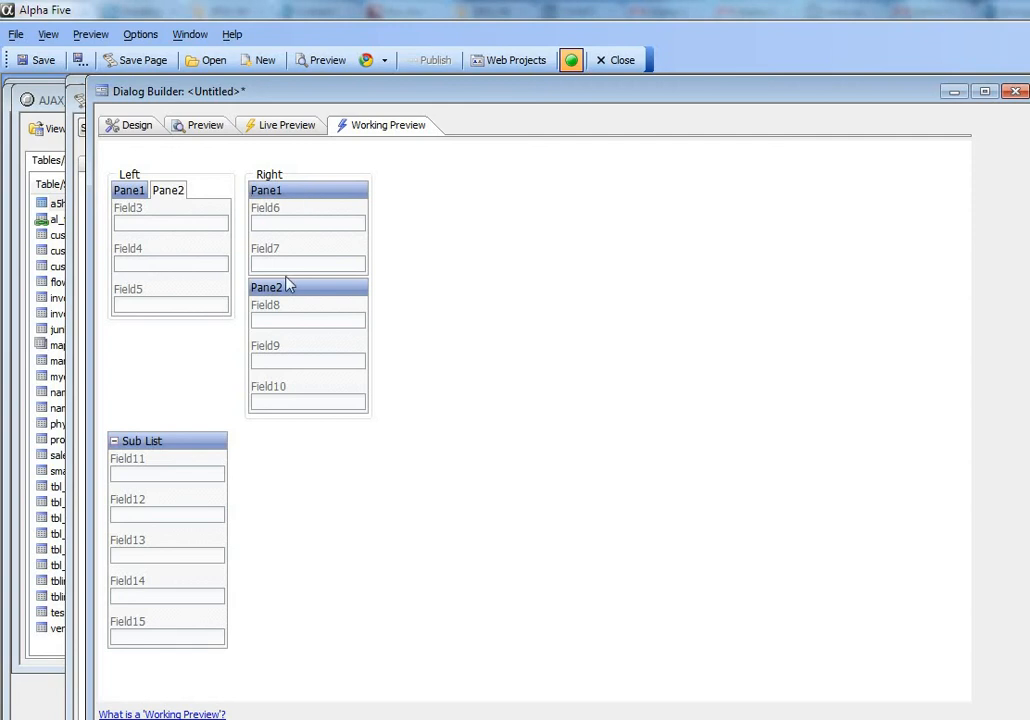
left_click(288, 292)
left_click(284, 193)
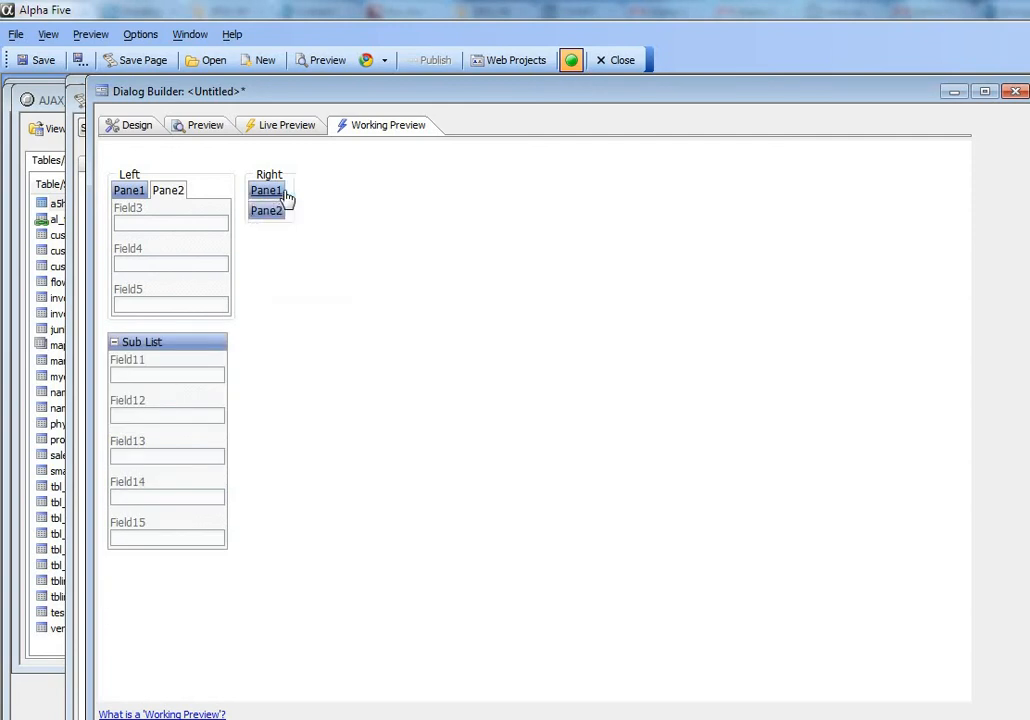
left_click(267, 214)
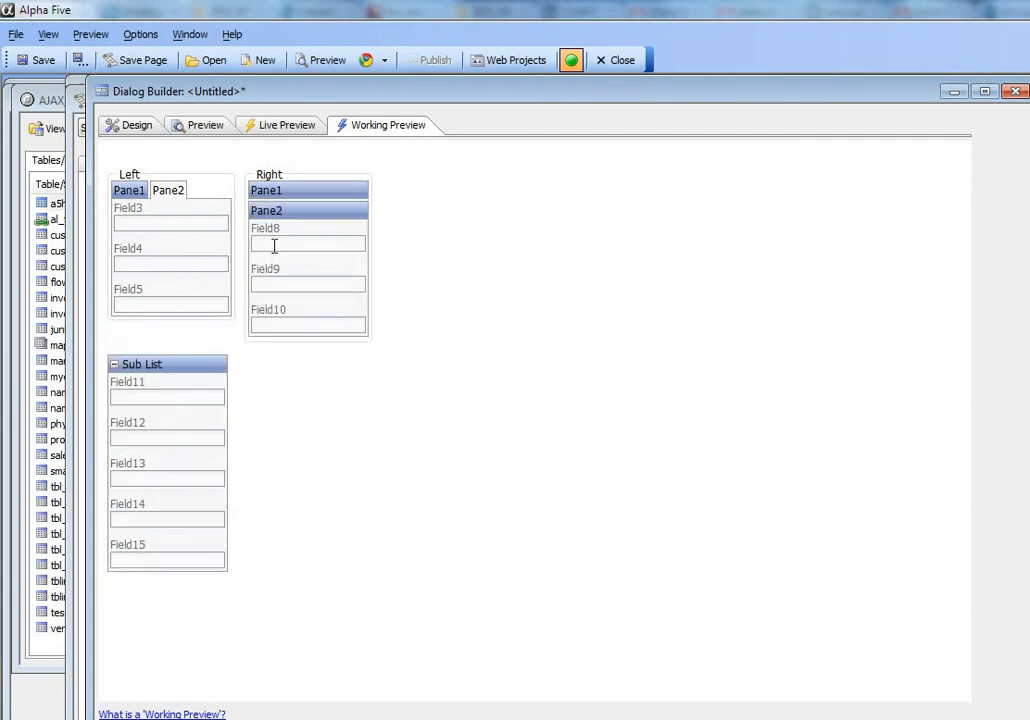
- Turn on animation for the TAB_2 accordion in the design, and test it in Working Preview by opening Pane1 and collapsing Pane2
left_click(131, 129)
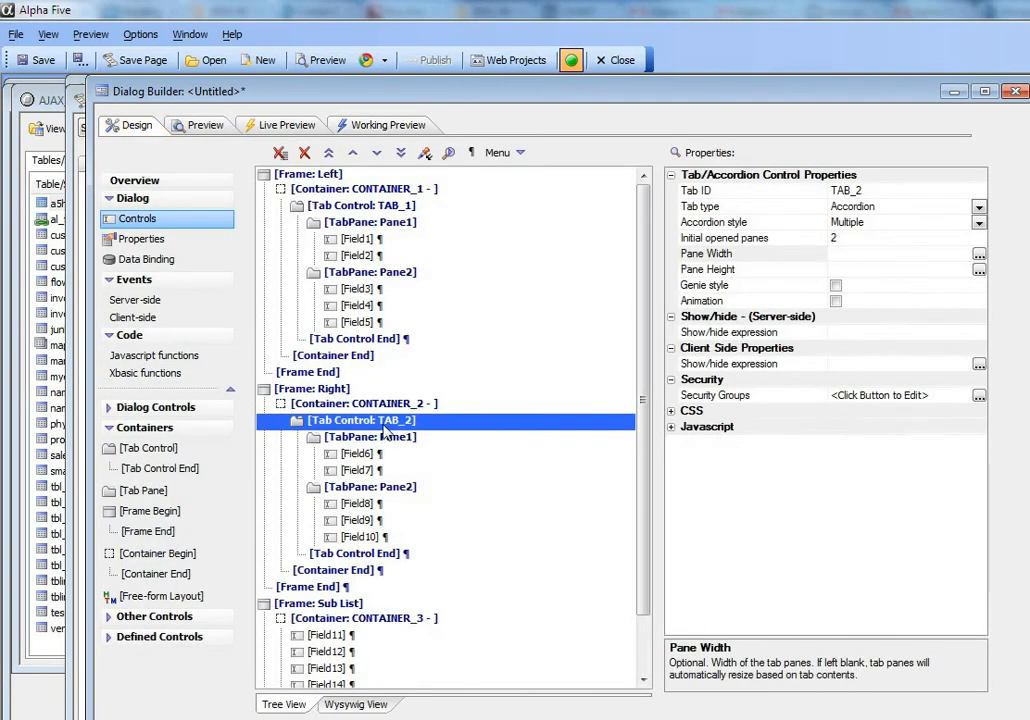
left_click(836, 301)
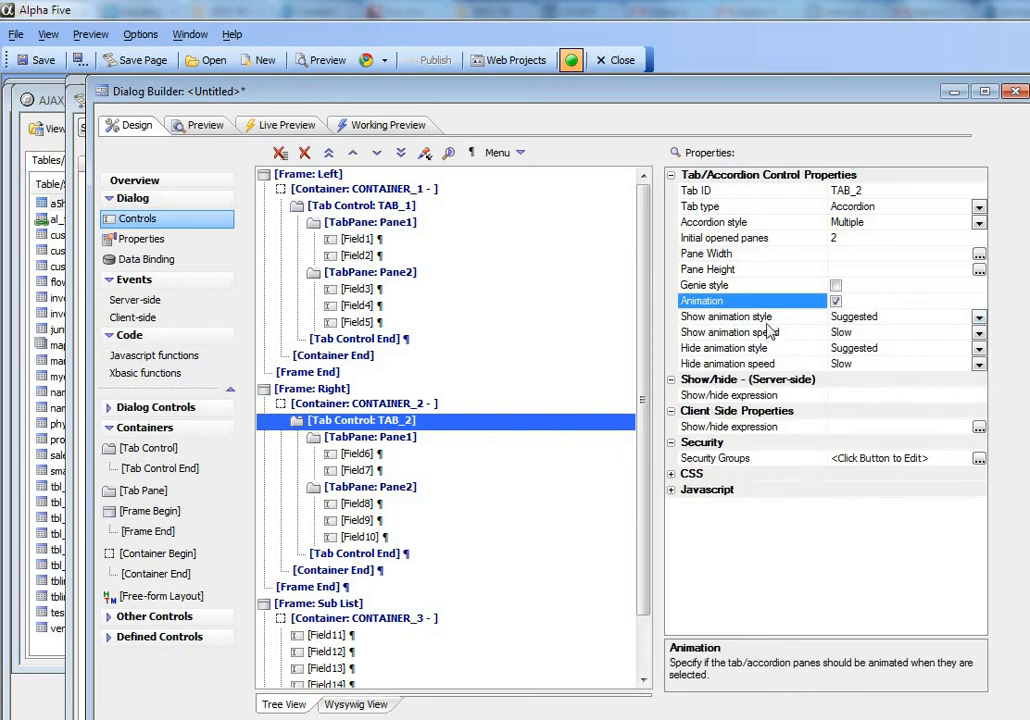
left_click(392, 134)
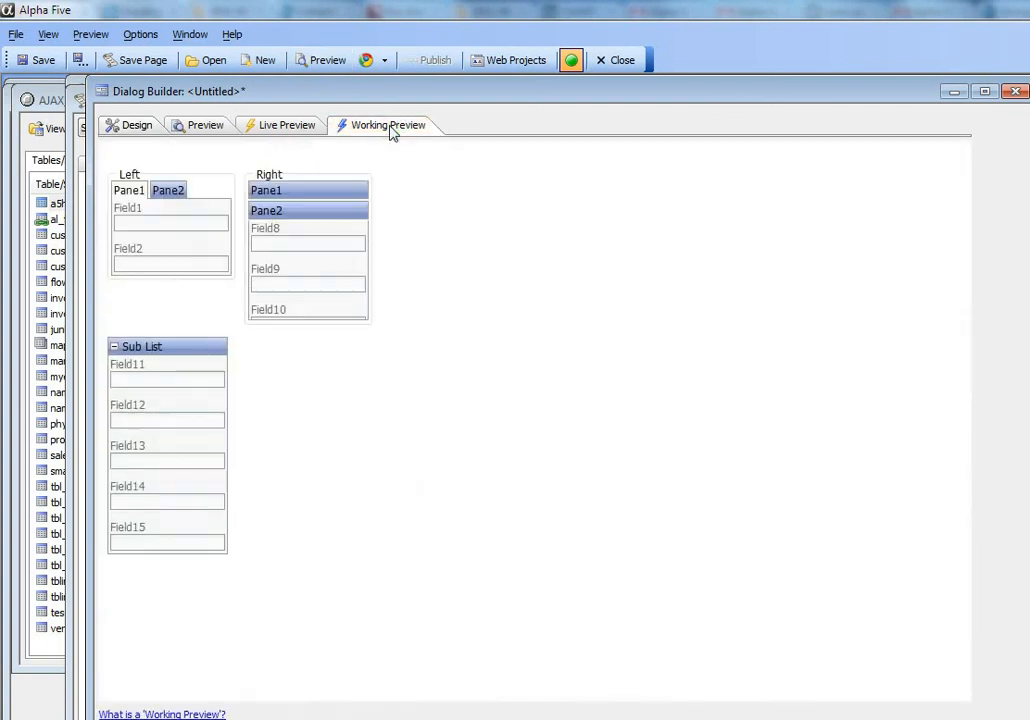
left_click(307, 191)
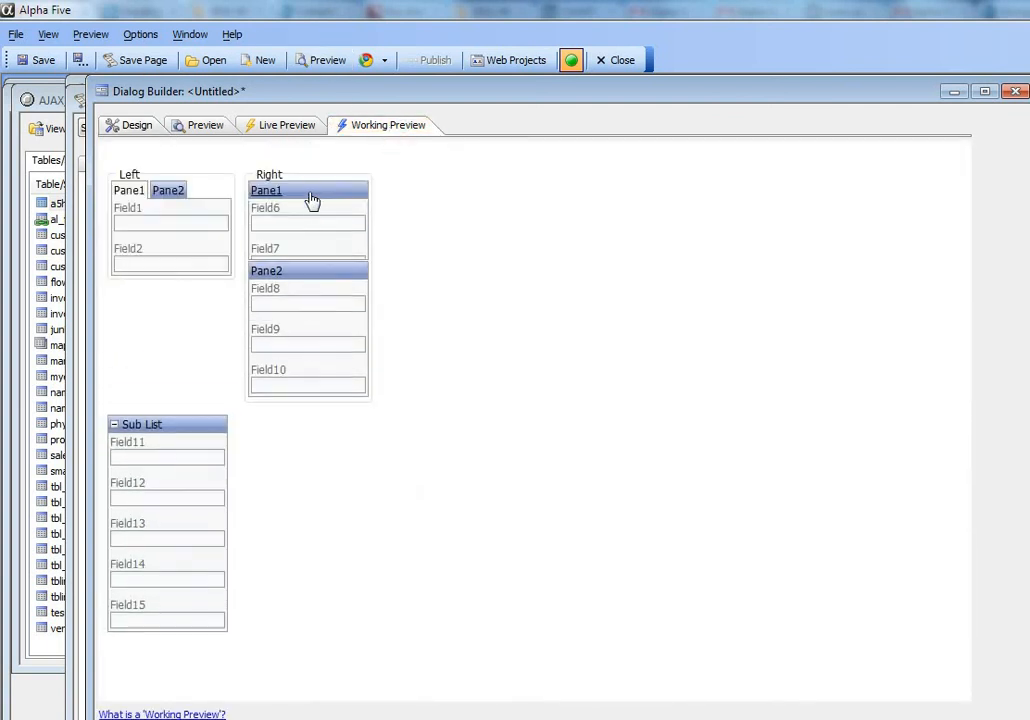
left_click(312, 291)
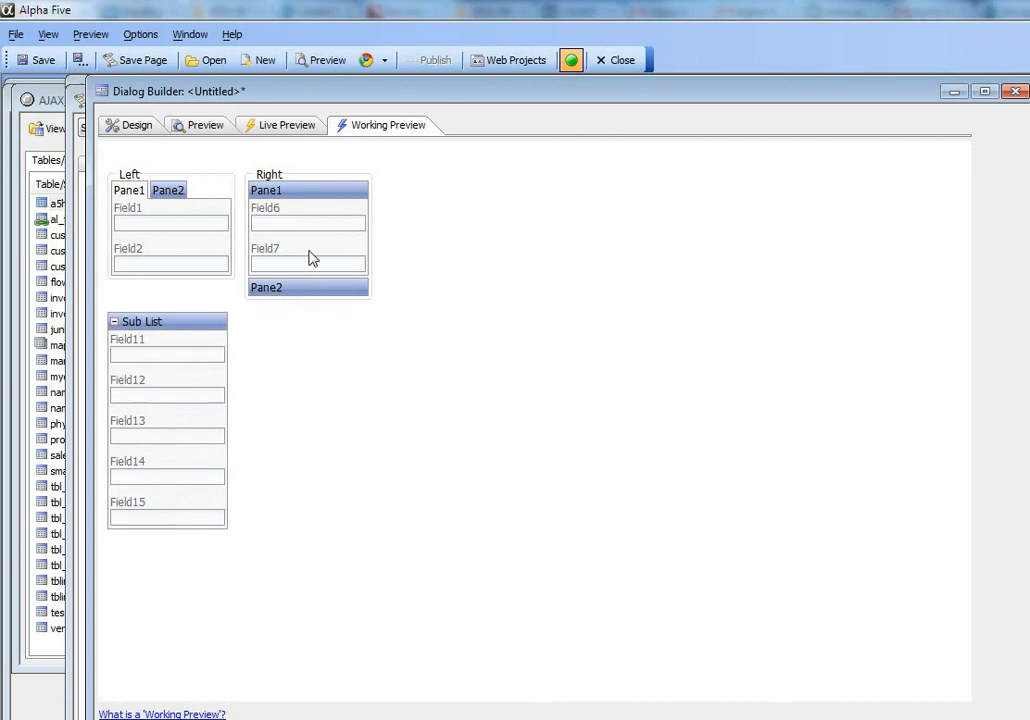